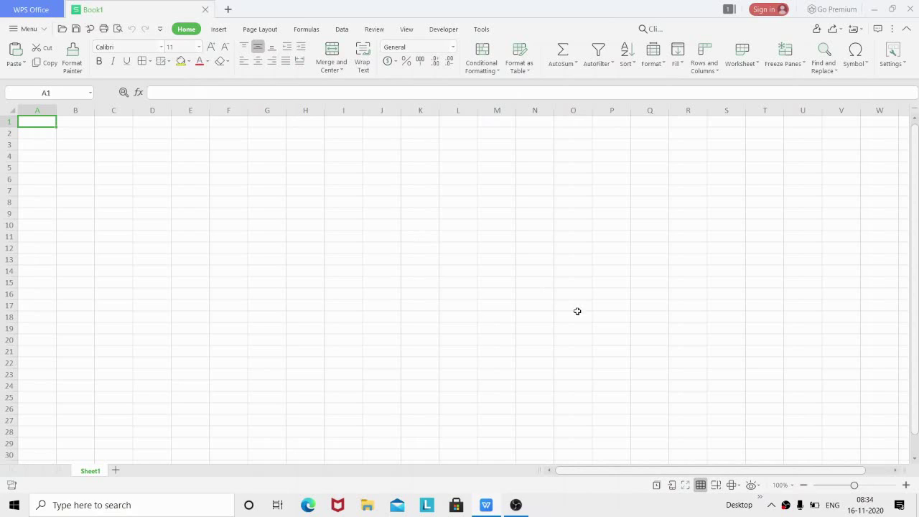
# Enter the column header "Product Name" in cell A3.
pyautogui.click(905, 486)
pyautogui.click(905, 485)
pyautogui.click(905, 486)
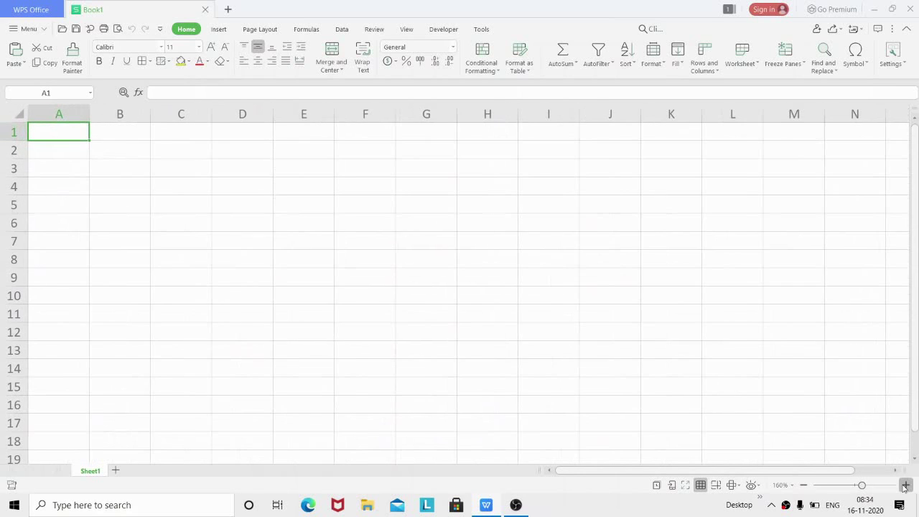
pyautogui.click(906, 486)
pyautogui.click(906, 486)
pyautogui.click(905, 485)
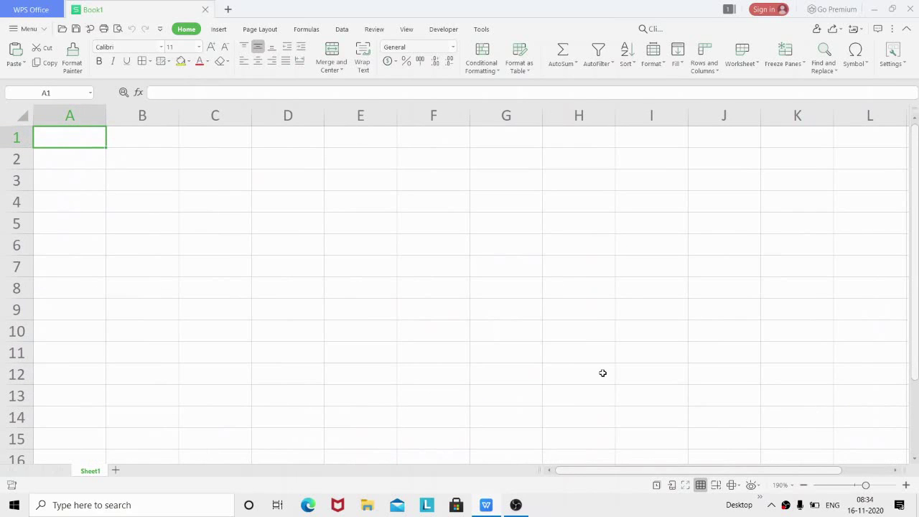
pyautogui.click(84, 184)
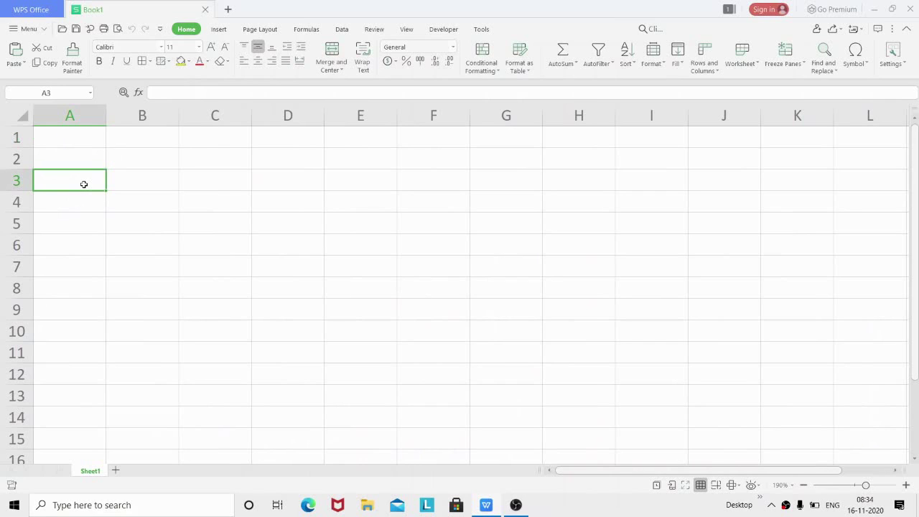
pyautogui.write('Pro')
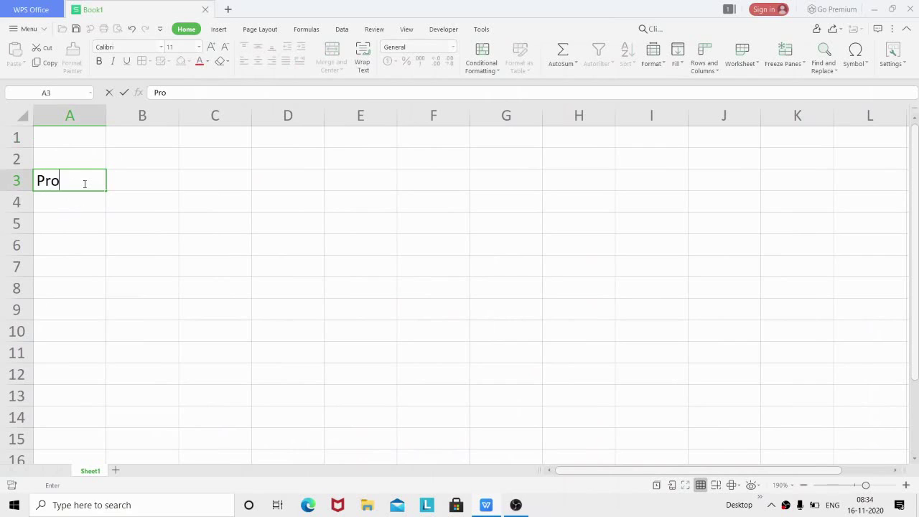
pyautogui.write('duct Name')
pyautogui.click(82, 204)
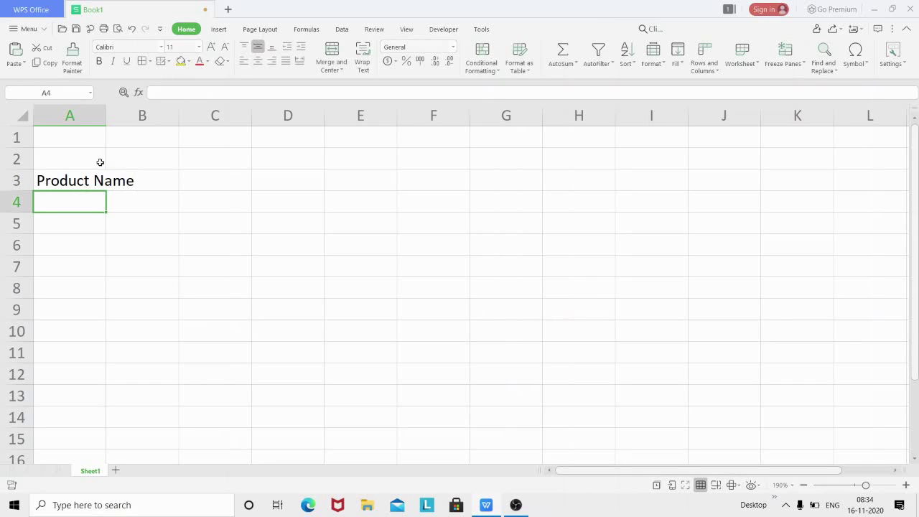
# Widen column A to fit the Product Name header and enter the header "Price" in cell B3.
pyautogui.click(105, 121)
pyautogui.click(105, 120)
pyautogui.moveTo(105, 121); pyautogui.dragTo(146, 117)
pyautogui.click(183, 185)
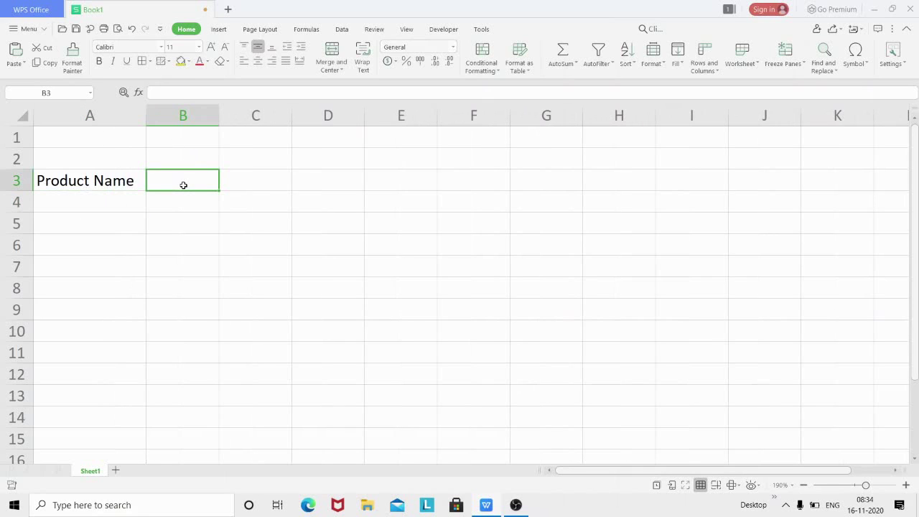
pyautogui.write('Price')
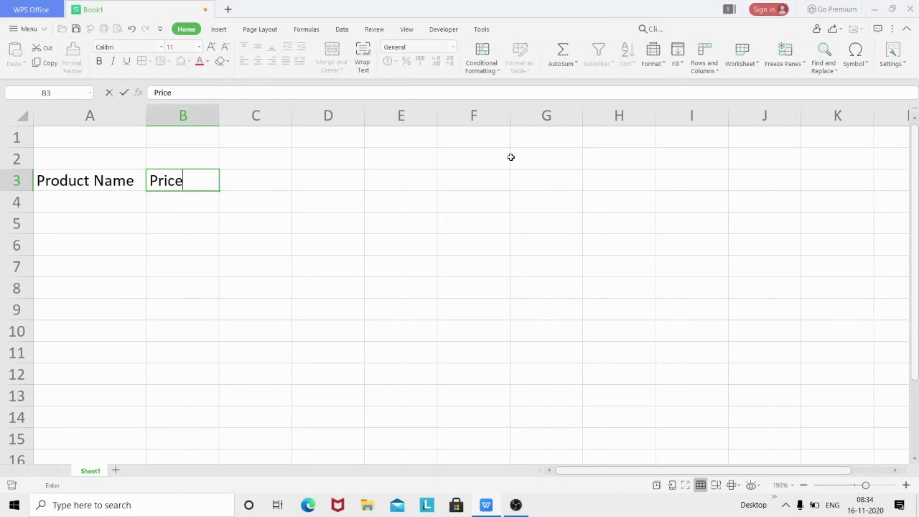
# Enter the product names Lux, Nirma and Dove in cells H1, I1 and J1.
pyautogui.click(611, 136)
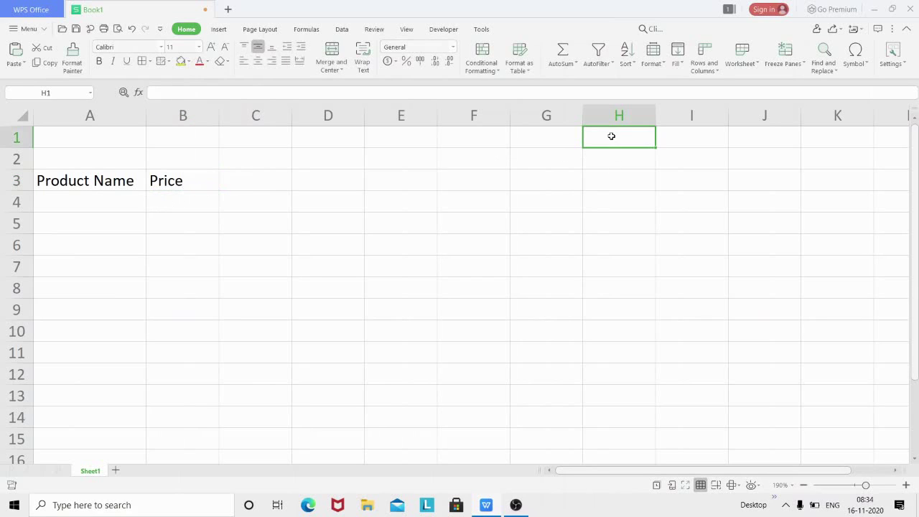
pyautogui.write('Lux')
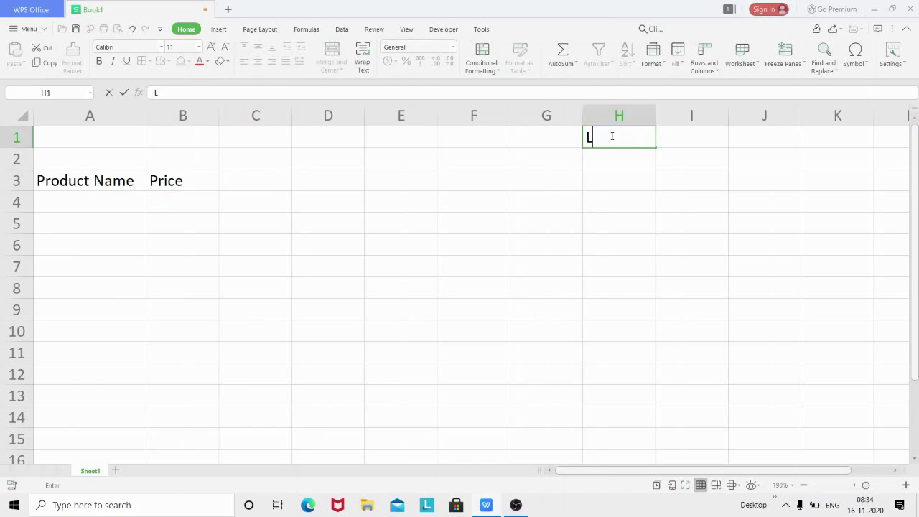
pyautogui.click(686, 139)
pyautogui.write('Nirma')
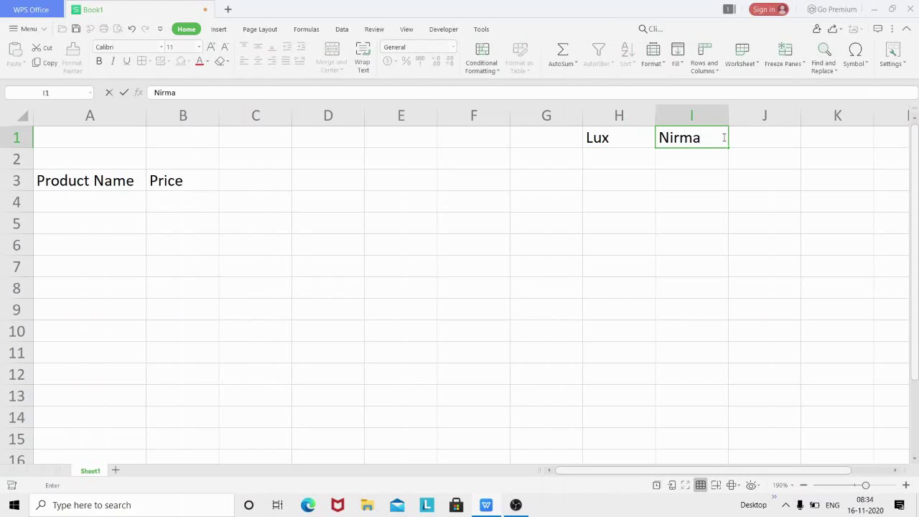
pyautogui.click(747, 140)
pyautogui.write('Dove')
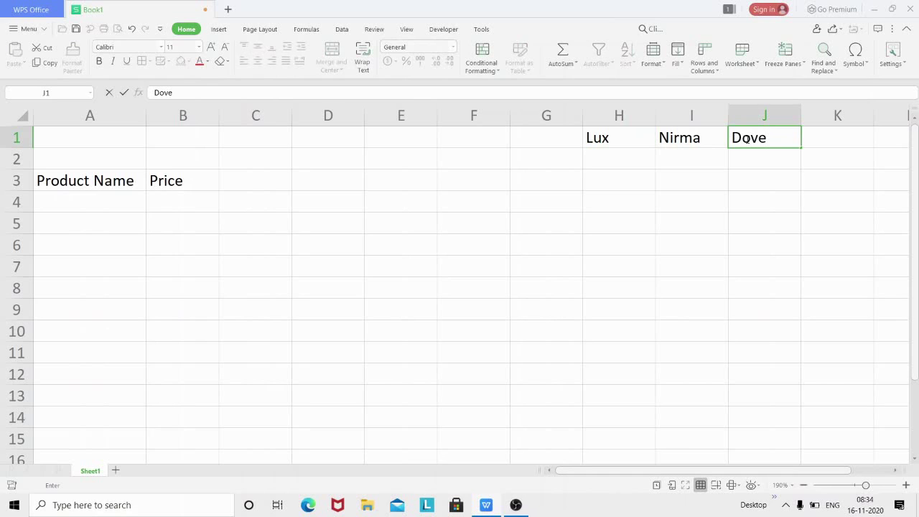
# Enter the prices 30, 20 and 40 under Lux, Nirma and Dove in cells H2 to J2.
pyautogui.click(619, 166)
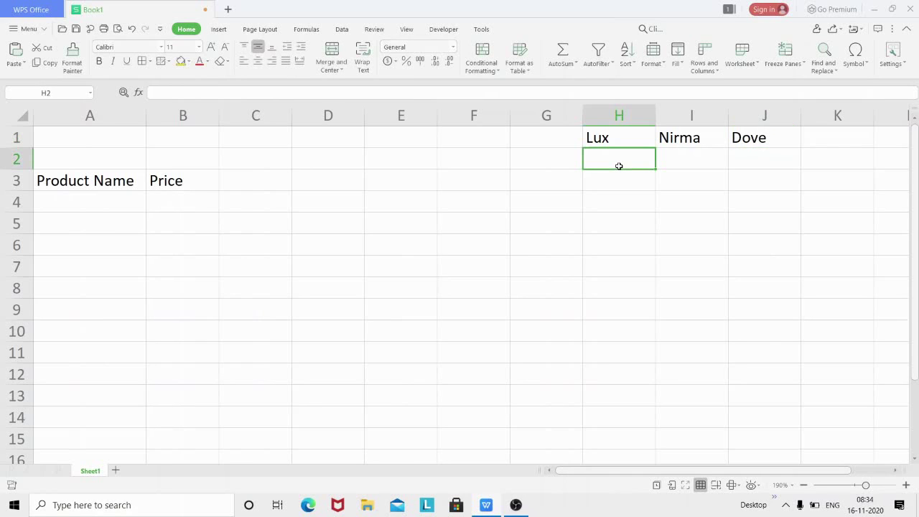
pyautogui.write('30')
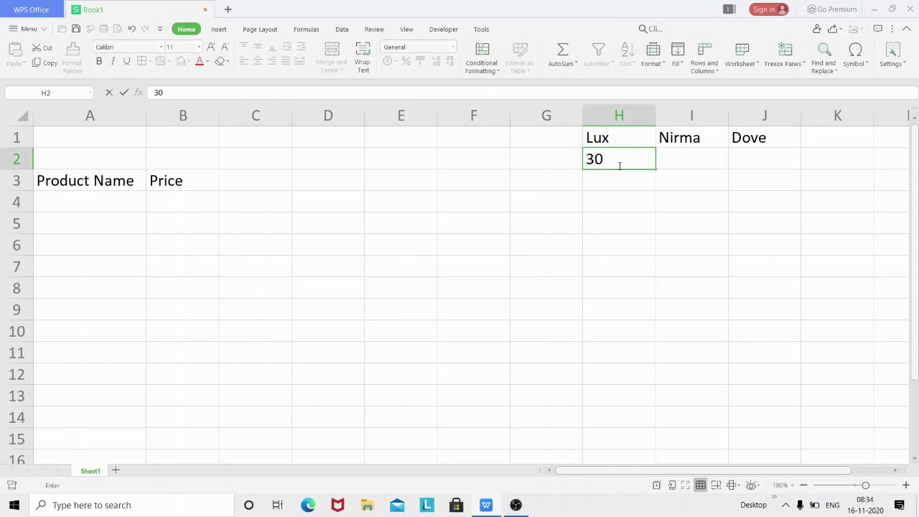
pyautogui.press('Tab')
pyautogui.write('20')
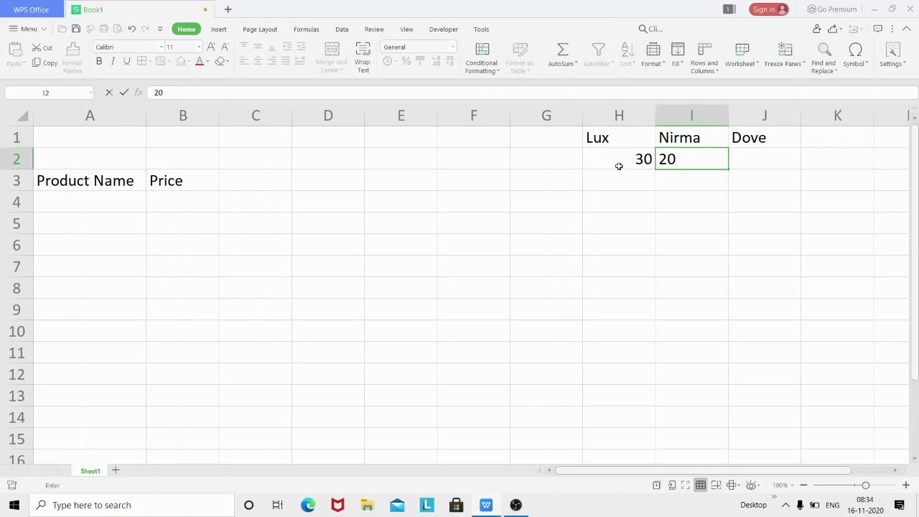
pyautogui.press('Tab')
pyautogui.write('40')
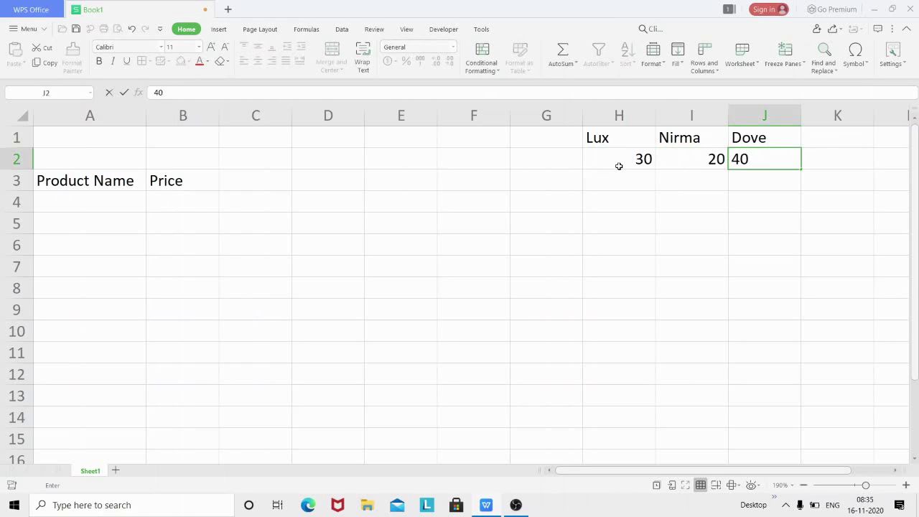
# Start an IF formula in cell B4 that returns 30 when A4 equals "Lux".
pyautogui.click(176, 207)
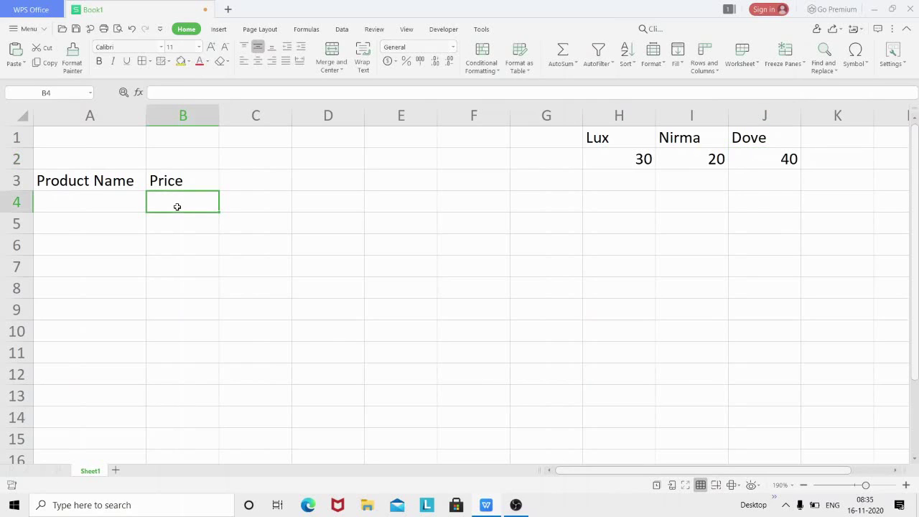
pyautogui.write('=if')
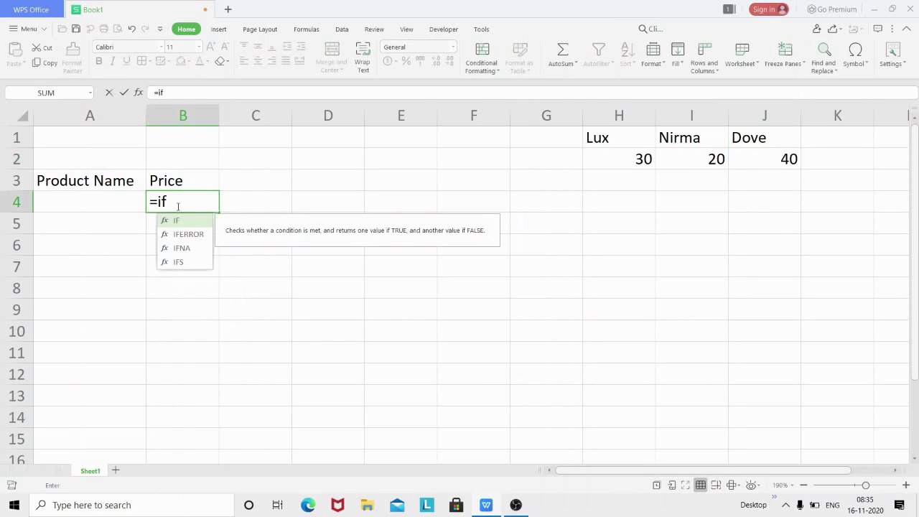
pyautogui.write('(')
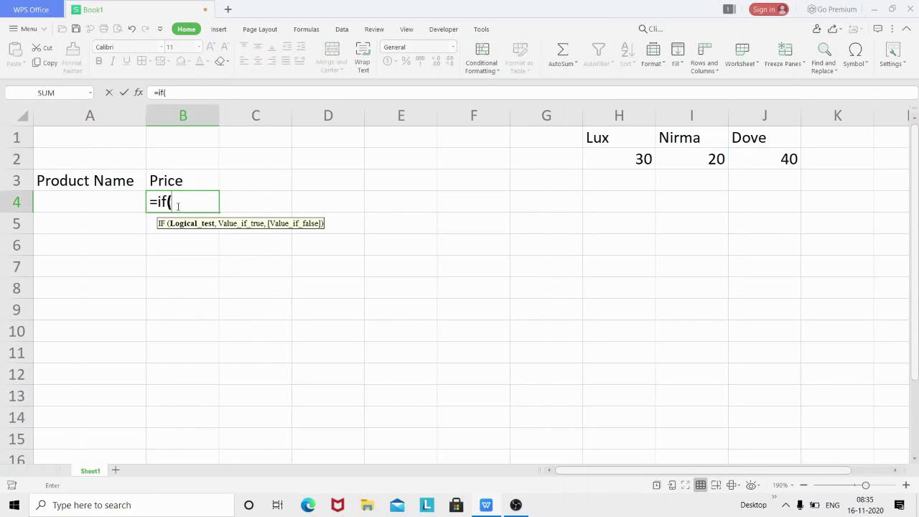
pyautogui.click(103, 204)
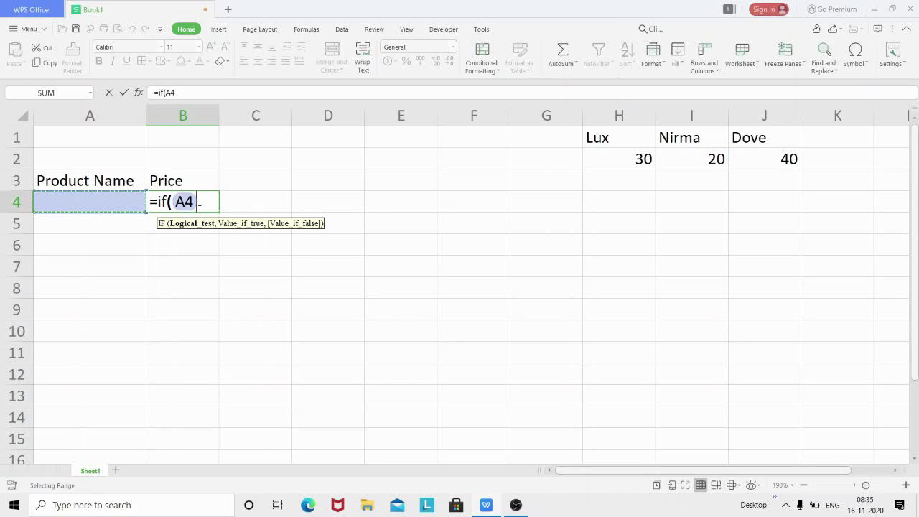
pyautogui.write('=')
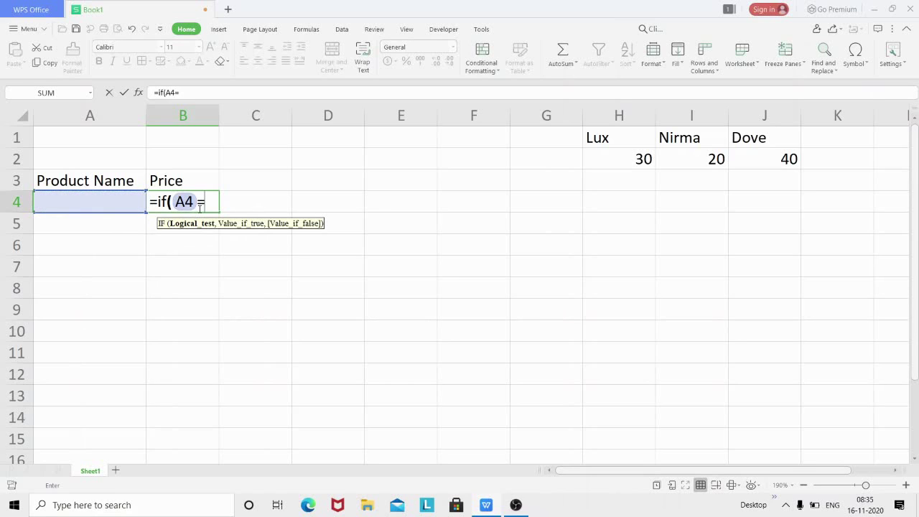
pyautogui.write('"Lux",')
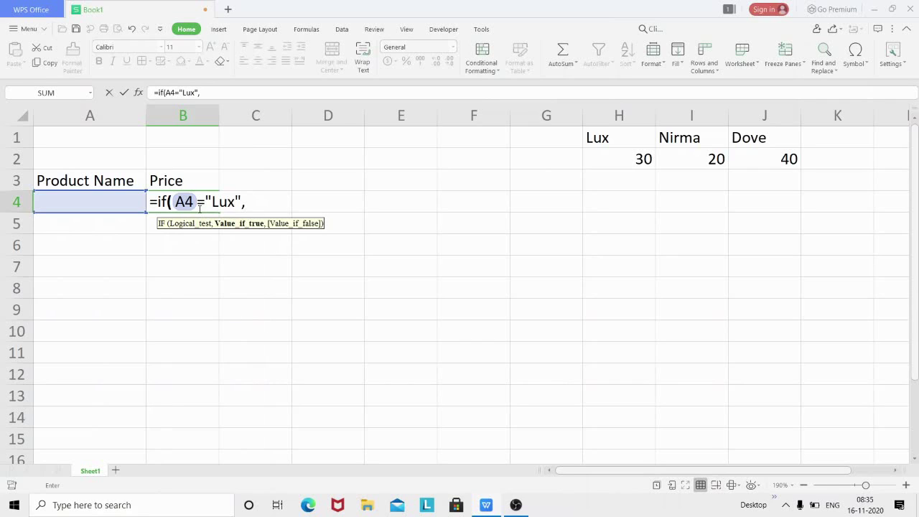
pyautogui.write('30')
pyautogui.write(',')
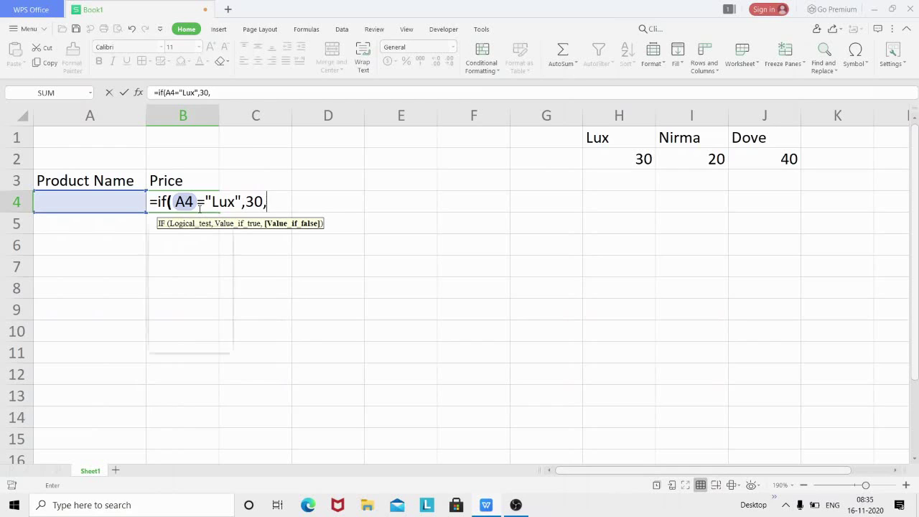
# Nest a second IF as the false value in B4's formula, returning 40 when A4 equals "Nirma".
pyautogui.write('if(')
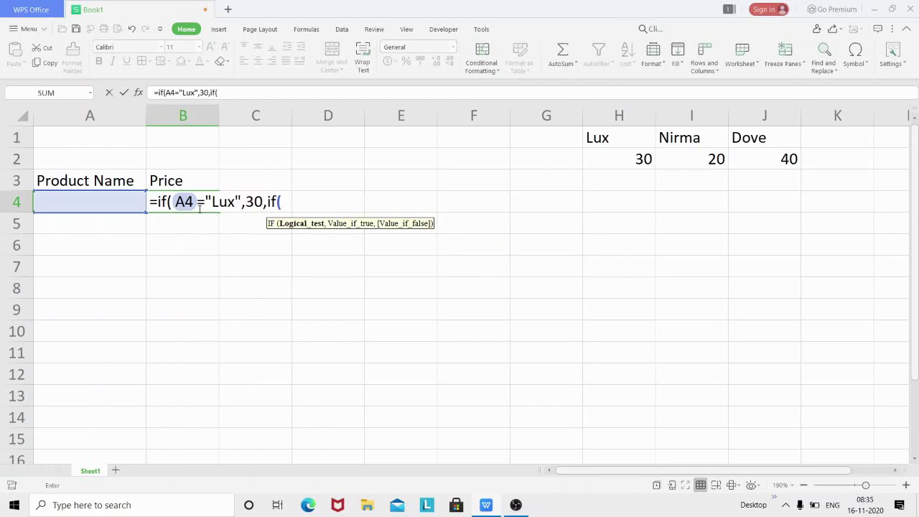
pyautogui.click(114, 207)
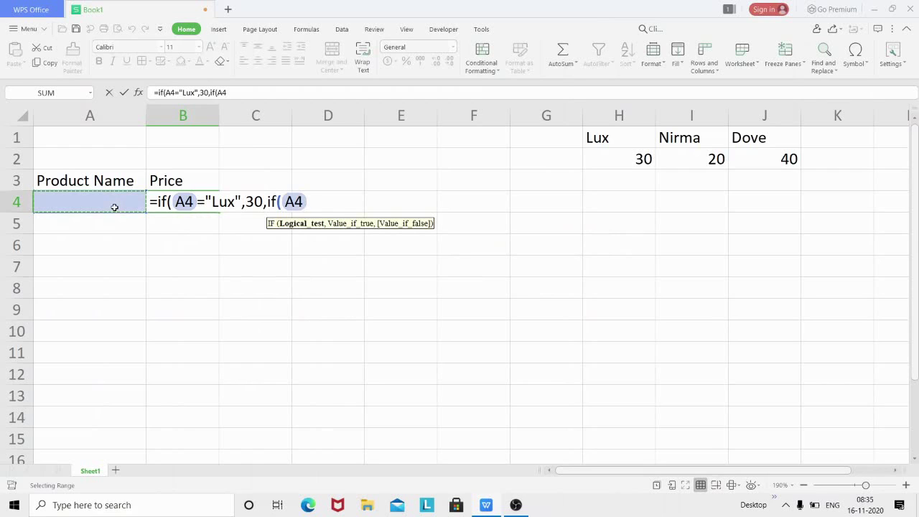
pyautogui.write('=')
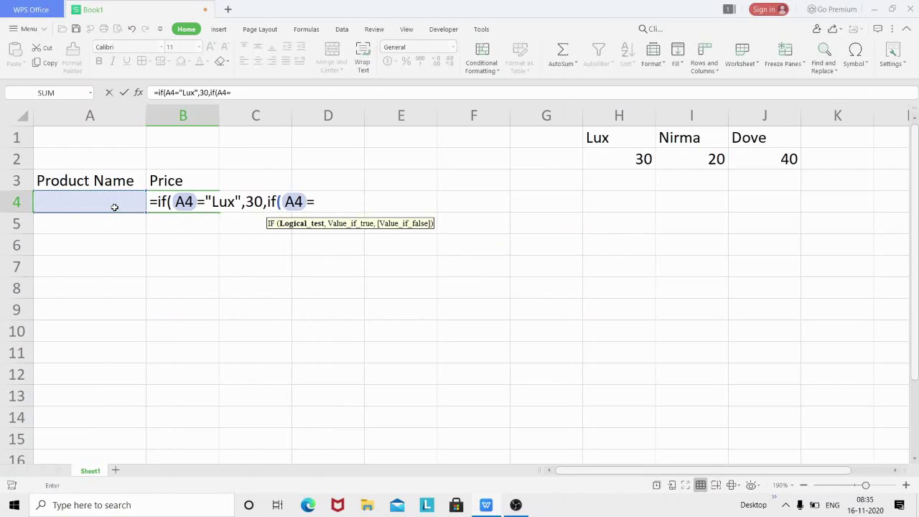
pyautogui.write('"Nirma",')
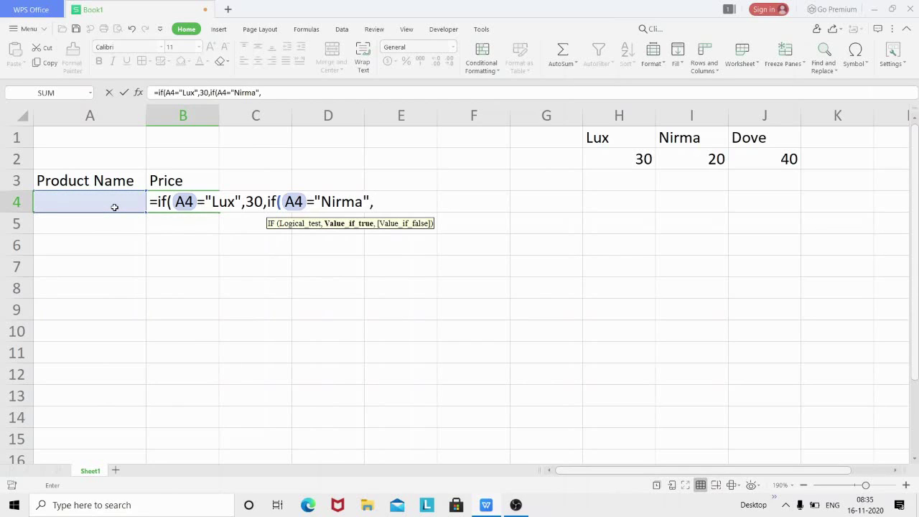
pyautogui.write('40,if')
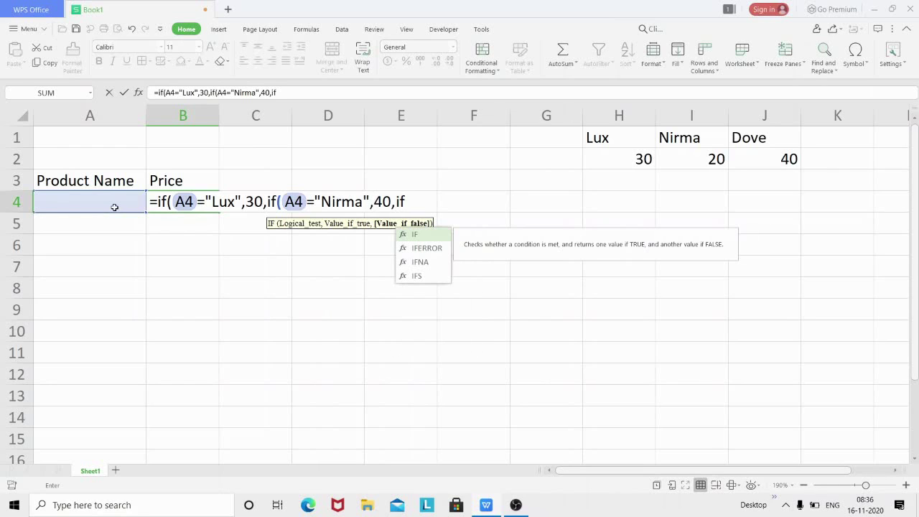
# Add a third nested IF to B4's formula that returns 40 when A4 equals "Dove".
pyautogui.write('(')
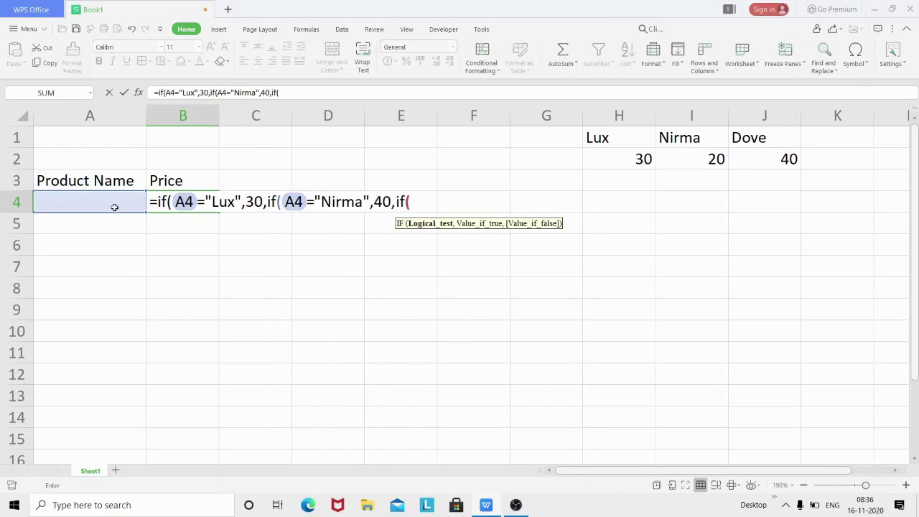
pyautogui.click(114, 207)
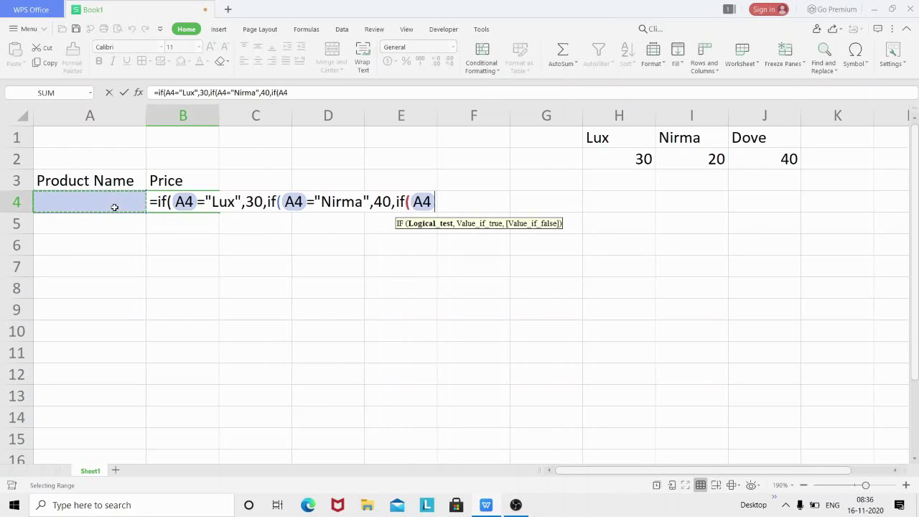
pyautogui.write('=')
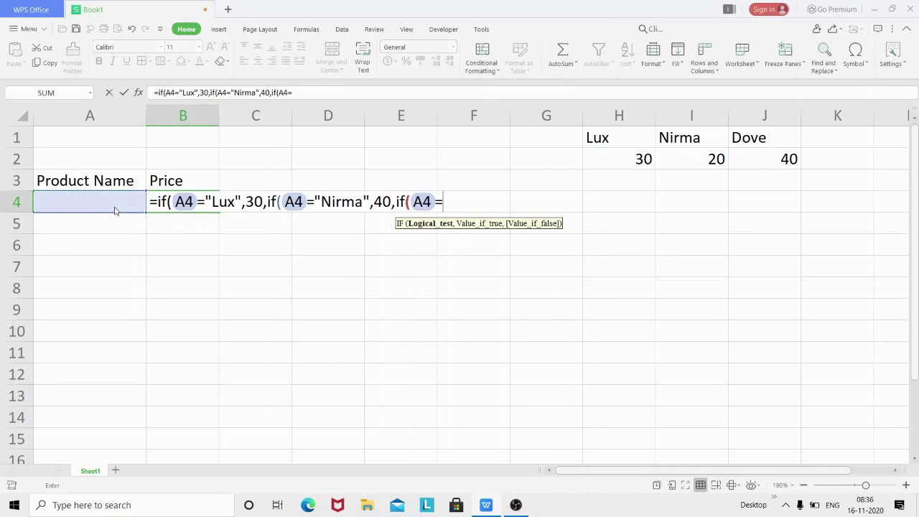
pyautogui.write('"Dove",')
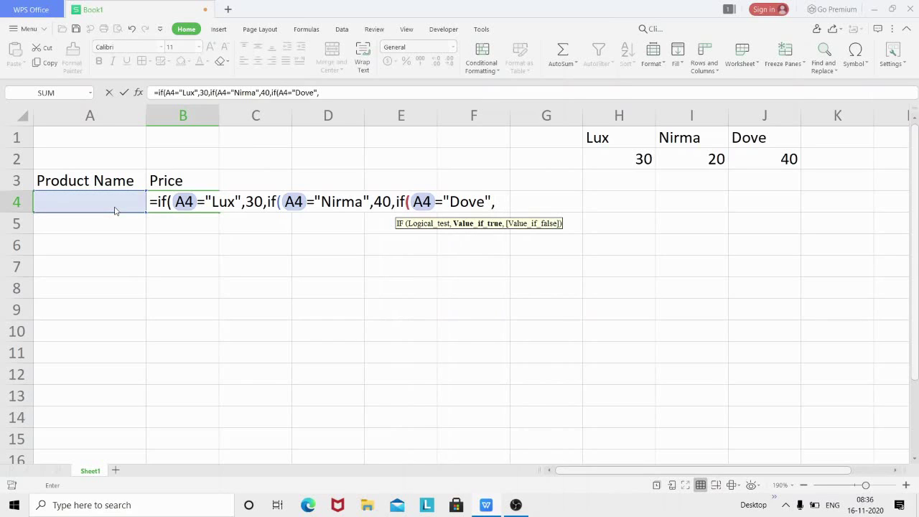
pyautogui.write('40')
# Correct the value returned for "Nirma" in B4's formula to 20.
pyautogui.click(383, 202)
pyautogui.press('BackSpace')
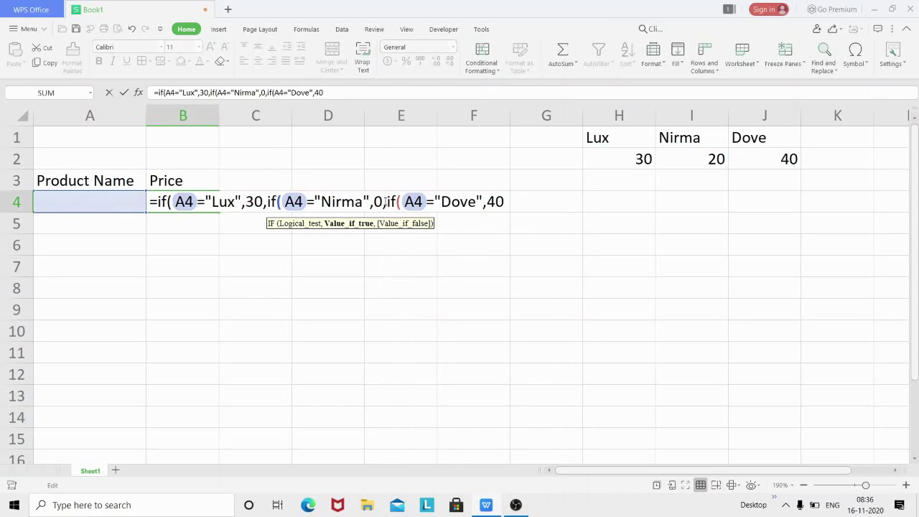
pyautogui.write('2')
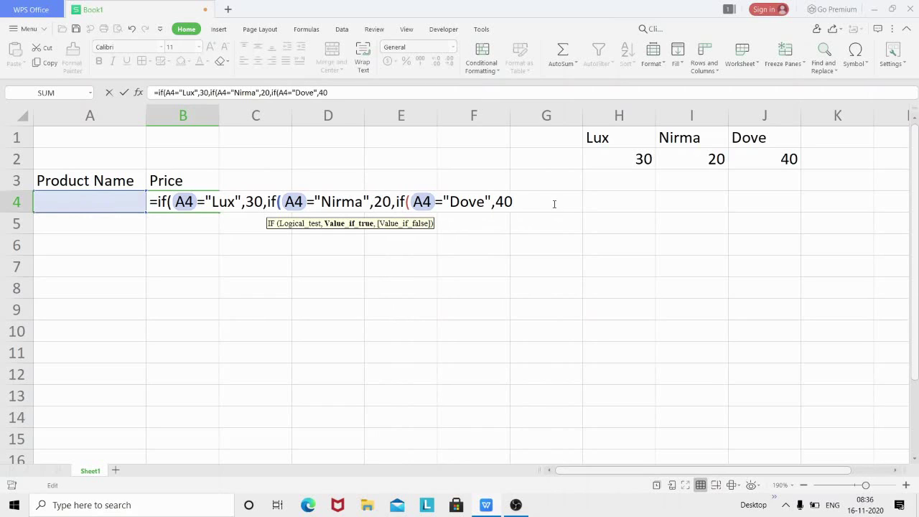
# Complete B4's nested IF formula with an empty string as the last false value and fill it down to B14.
pyautogui.click(529, 203)
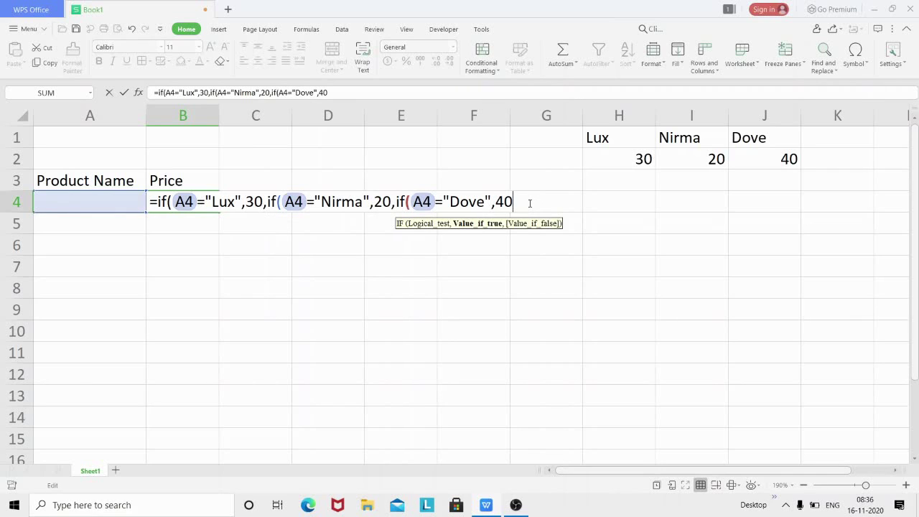
pyautogui.write(',""')
pyautogui.press('BackSpace')
pyautogui.press('BackSpace')
pyautogui.write('0')
pyautogui.press('BackSpace')
pyautogui.write('"")))')
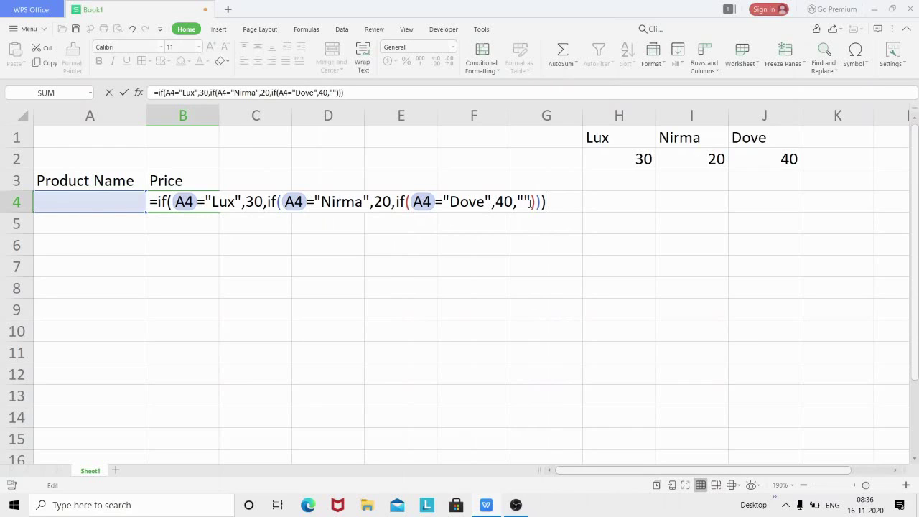
pyautogui.press('Return')
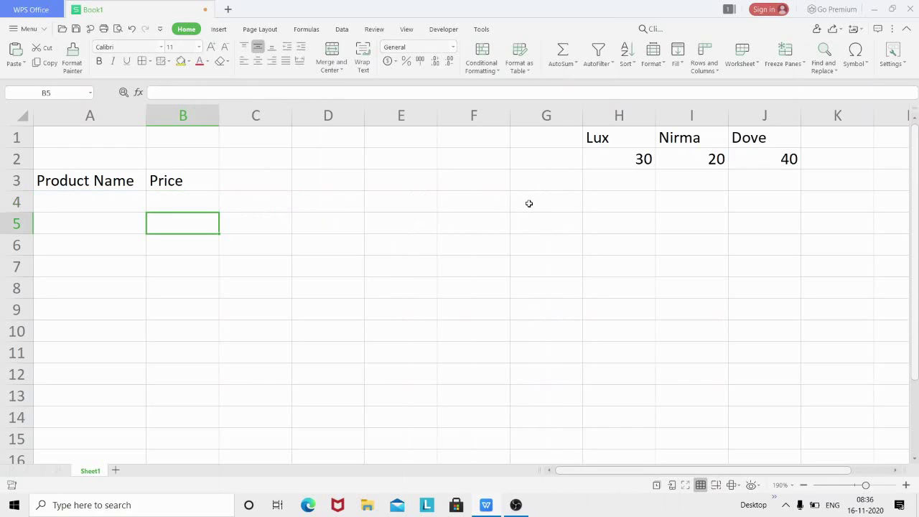
pyautogui.click(195, 206)
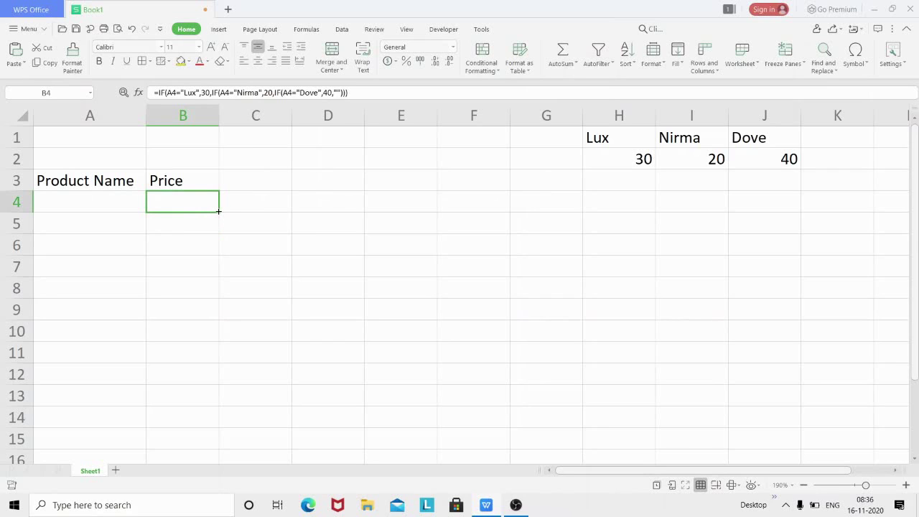
pyautogui.moveTo(218, 211); pyautogui.dragTo(218, 426)
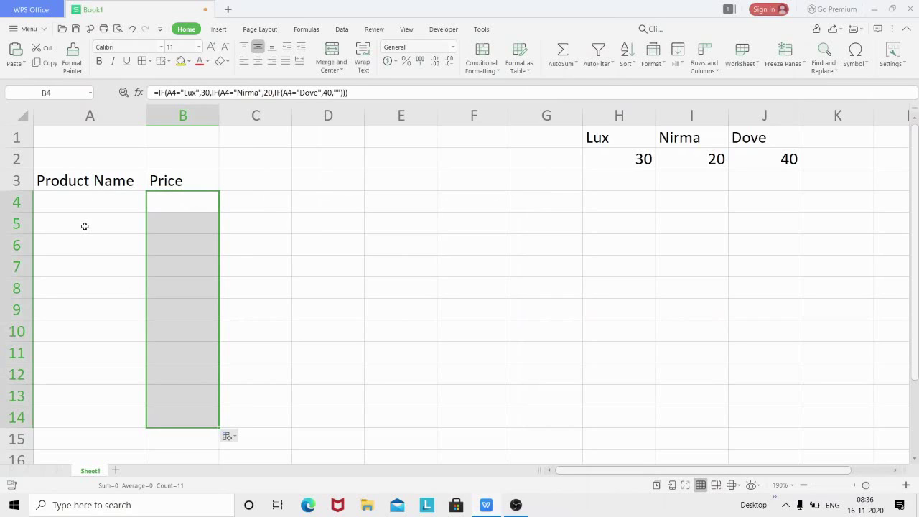
# Enter the product names Lux, Nirma and Dove in cells A4 to A6.
pyautogui.click(106, 203)
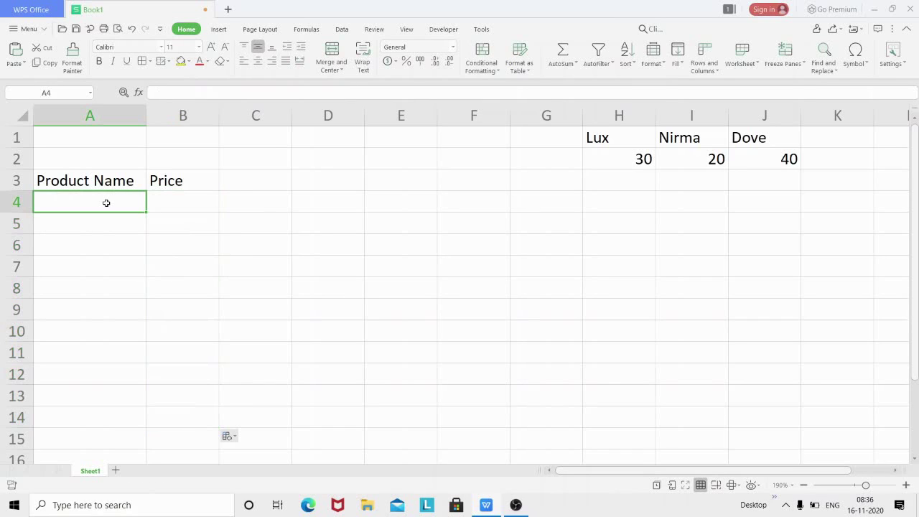
pyautogui.write('Lux')
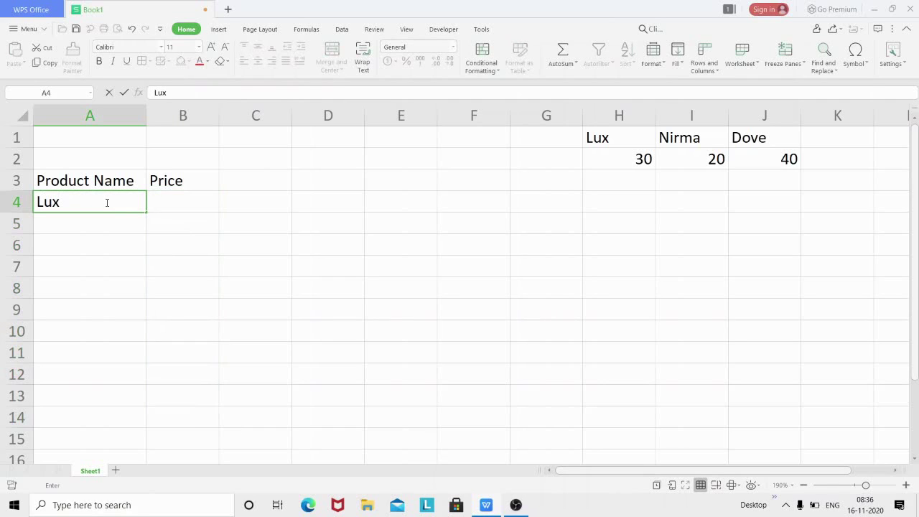
pyautogui.press('Return')
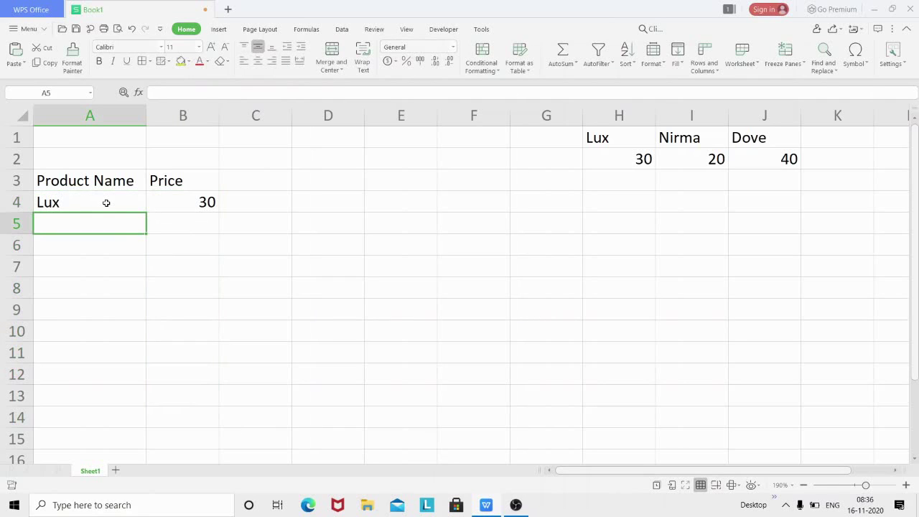
pyautogui.write('Nir')
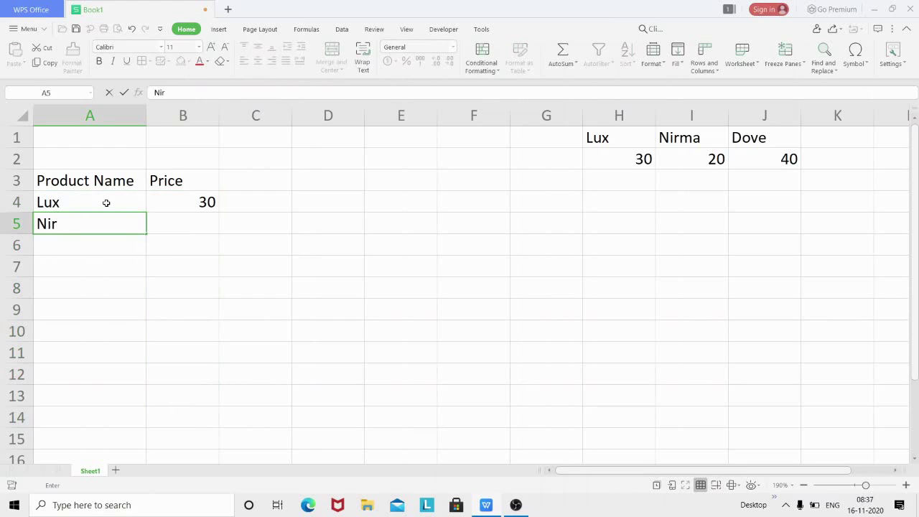
pyautogui.write('ma')
pyautogui.press('Return')
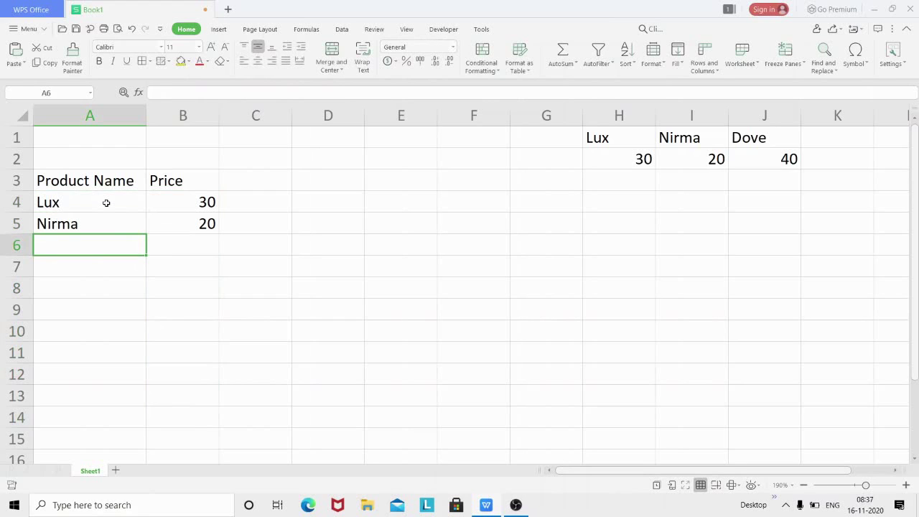
pyautogui.write('Dove')
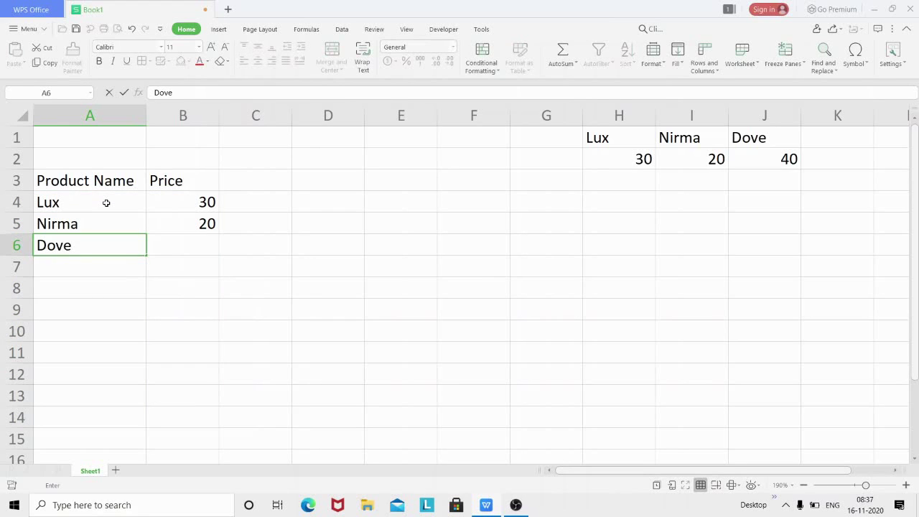
pyautogui.press('Return')
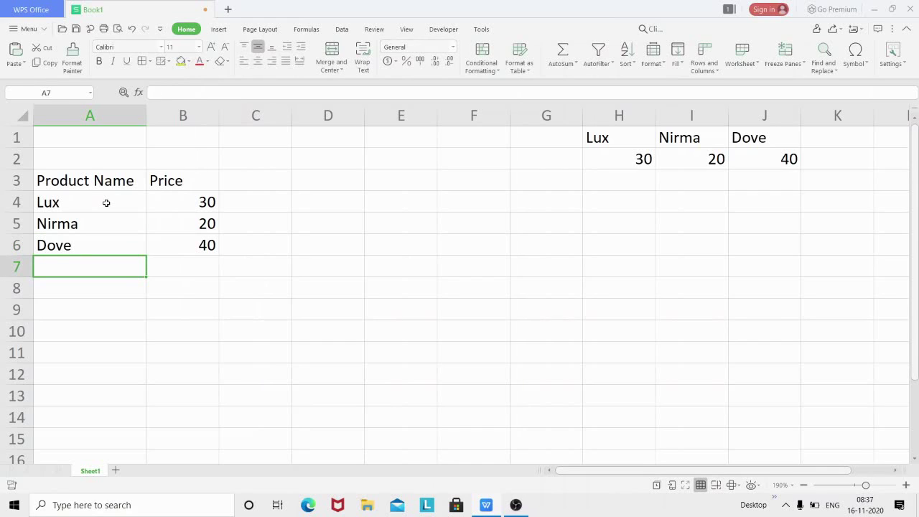
# Add Lux in A7 and Dove in A8 to the product name list.
pyautogui.write('L')
pyautogui.press('Return')
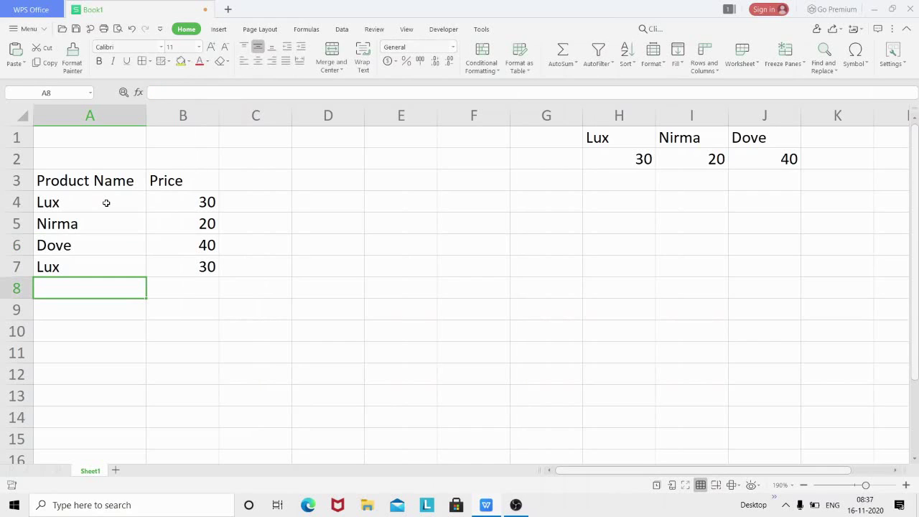
pyautogui.click(106, 203)
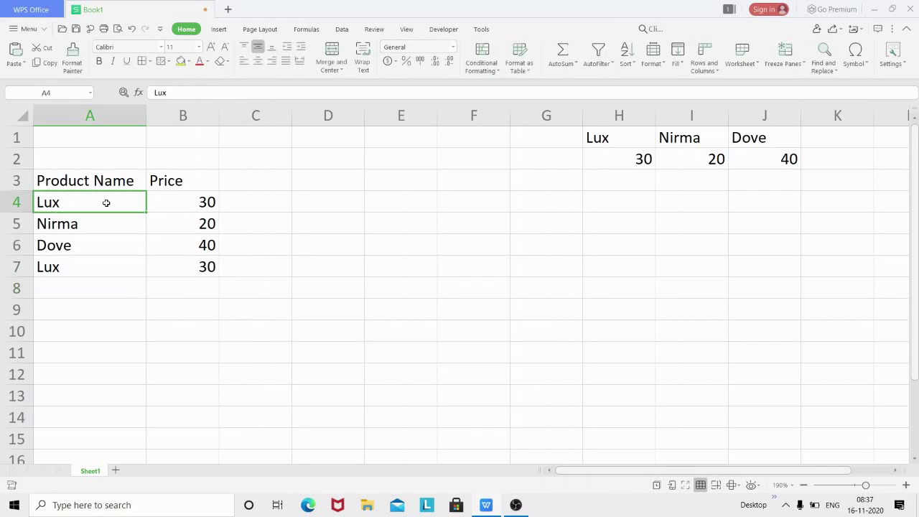
pyautogui.click(62, 286)
pyautogui.write('D')
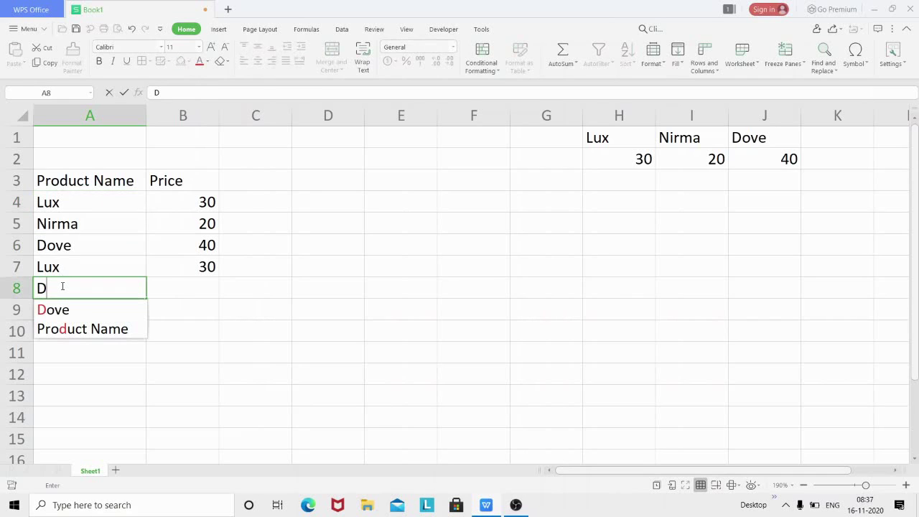
pyautogui.press('Down')
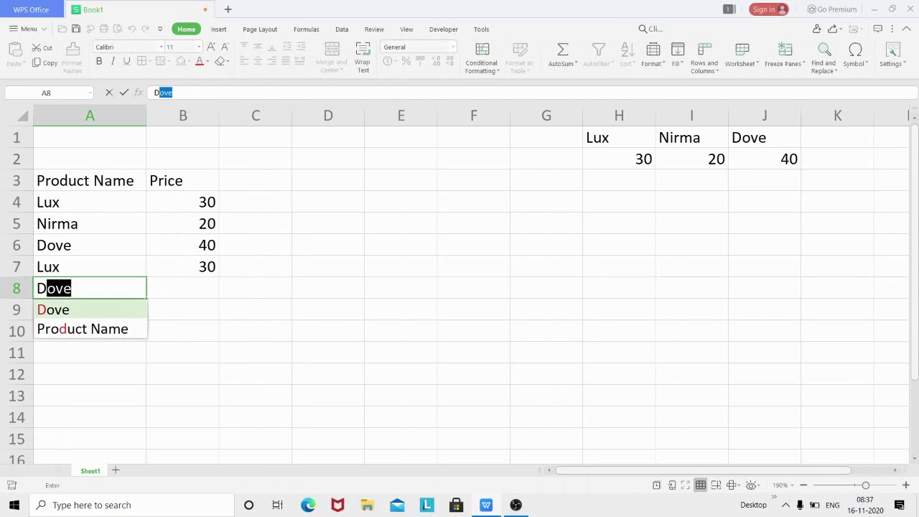
pyautogui.press('Tab')
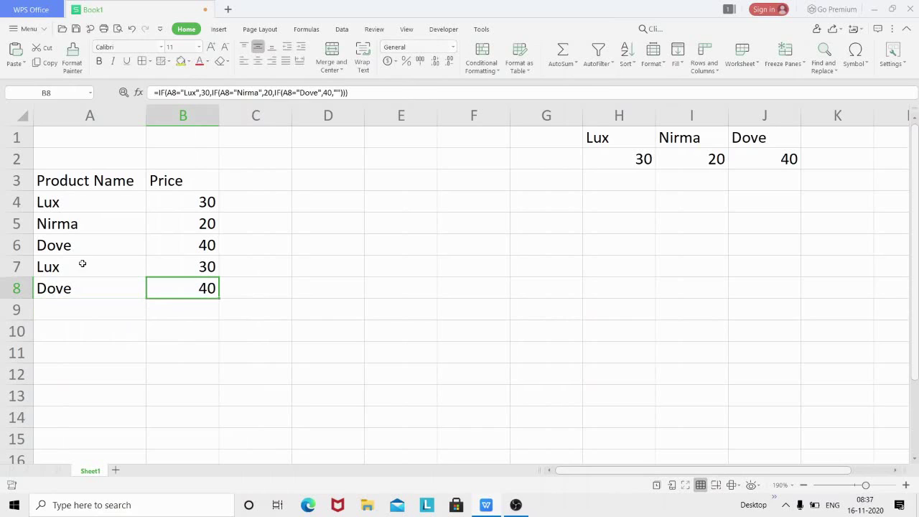
# Repeat the product names from A4:A8 down the column to A14 by filling the series.
pyautogui.click(82, 206)
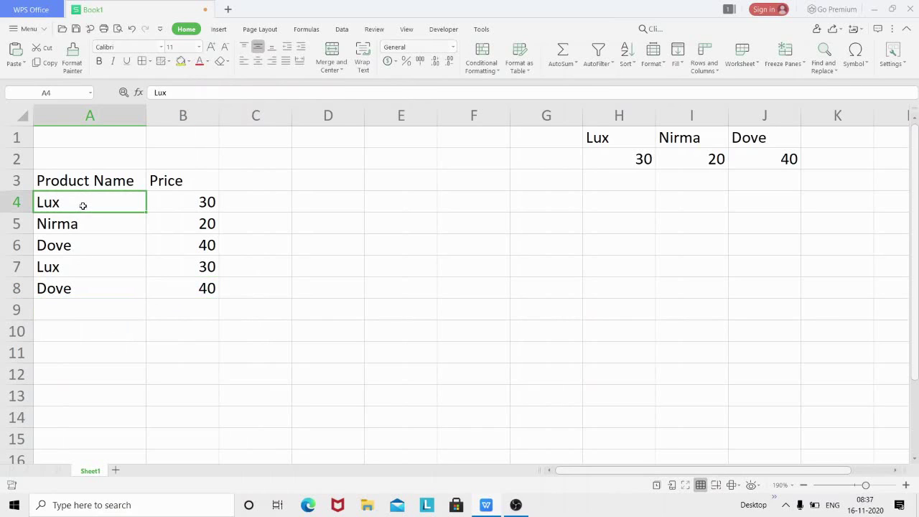
pyautogui.moveTo(83, 206); pyautogui.dragTo(76, 299)
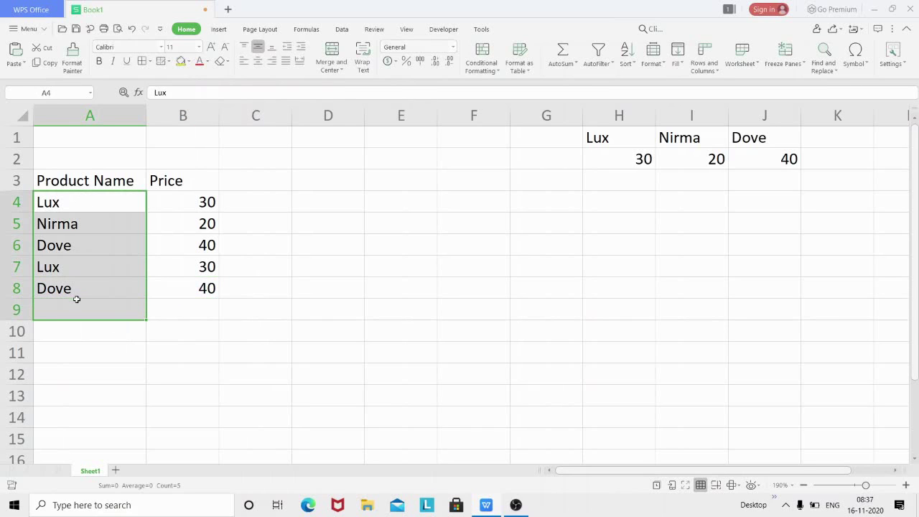
pyautogui.click(83, 204)
pyautogui.moveTo(83, 203)
pyautogui.mouseDown()
pyautogui.moveTo(74, 246)
pyautogui.moveTo(78, 285)
pyautogui.moveTo(87, 288)
pyautogui.mouseUp()
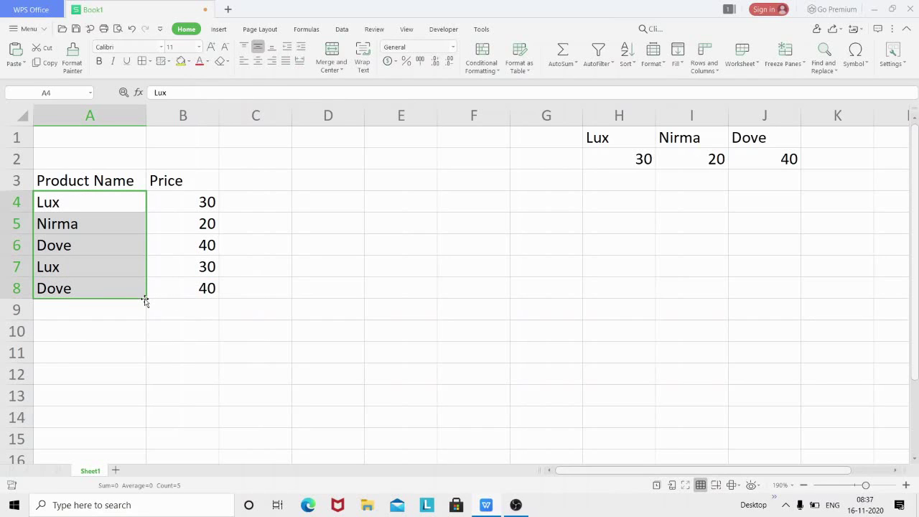
pyautogui.moveTo(145, 299); pyautogui.dragTo(142, 429)
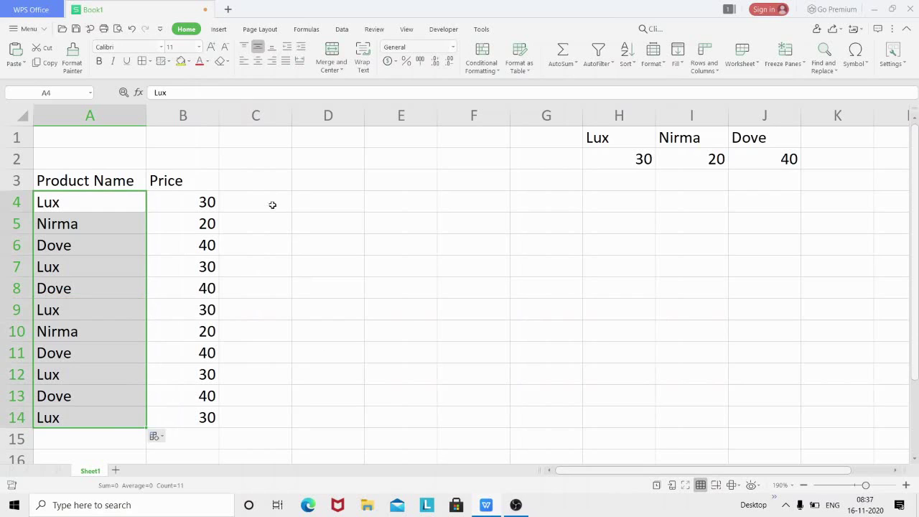
# Add an "Area" column in C3 with the entries BNDM, RKL and BISRA in C4 to C6.
pyautogui.click(272, 181)
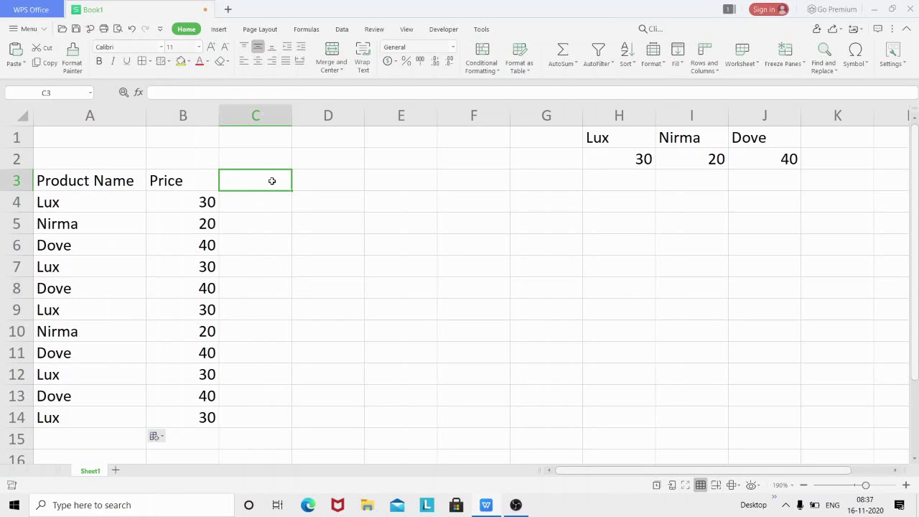
pyautogui.write('Area')
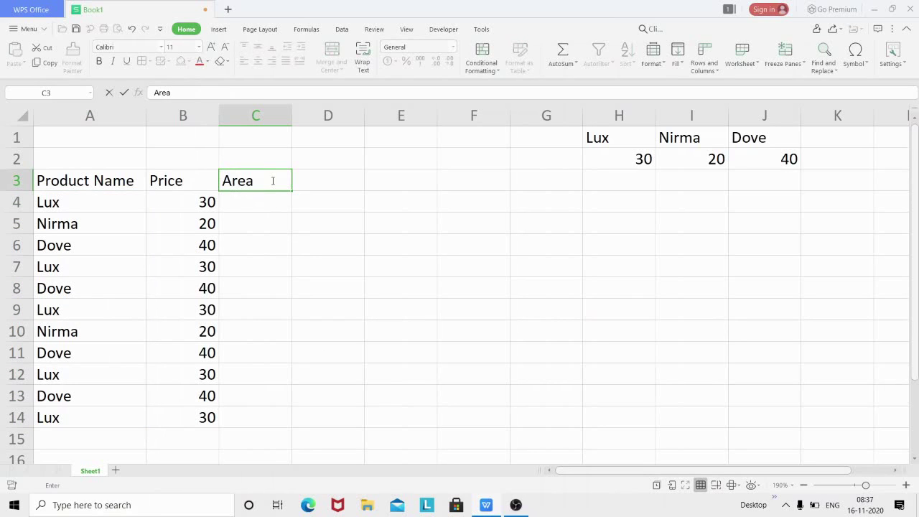
pyautogui.click(272, 203)
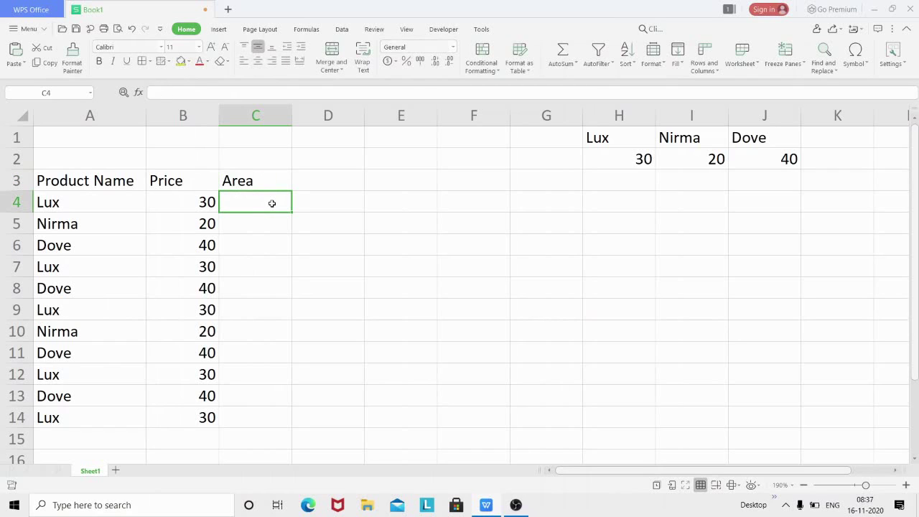
pyautogui.write('BNDM')
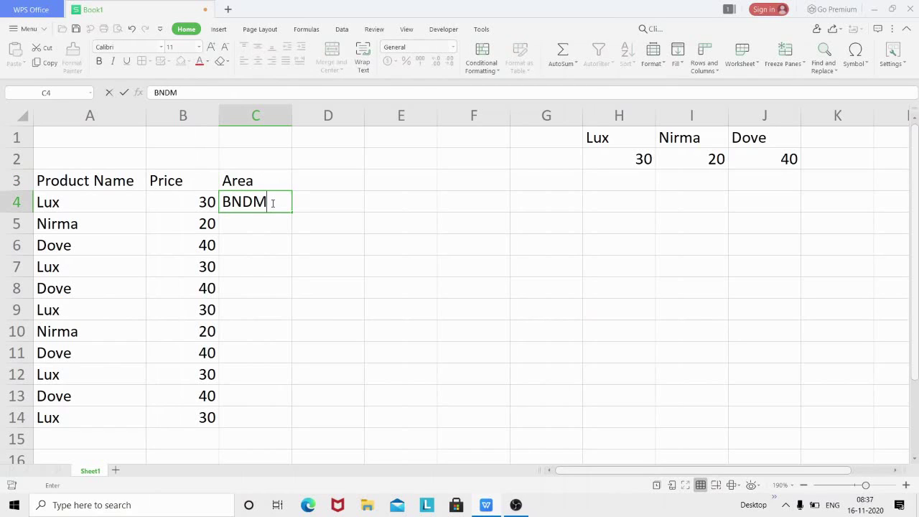
pyautogui.click(259, 226)
pyautogui.write('R')
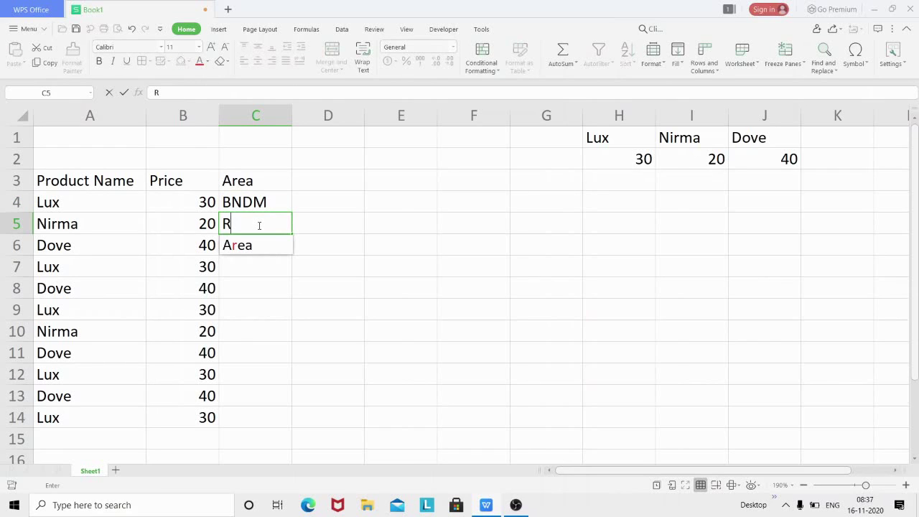
pyautogui.write('KL')
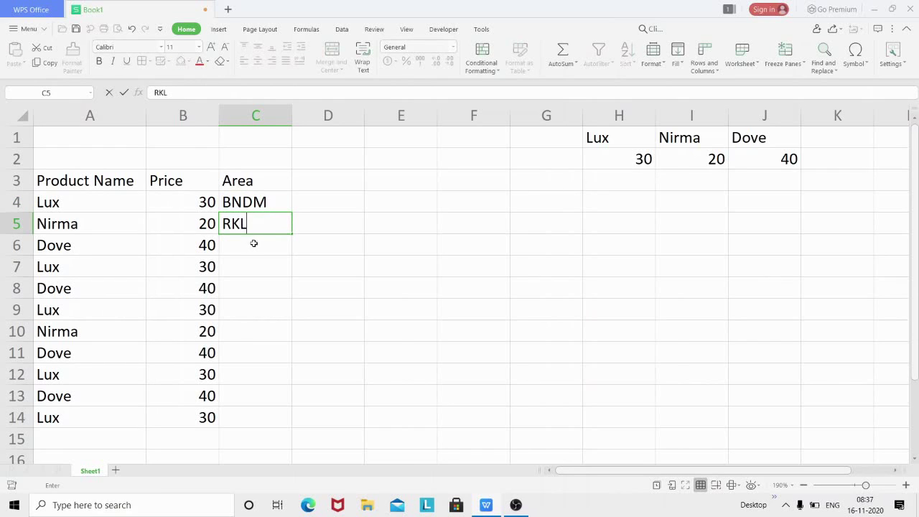
pyautogui.click(253, 244)
pyautogui.write('BIR')
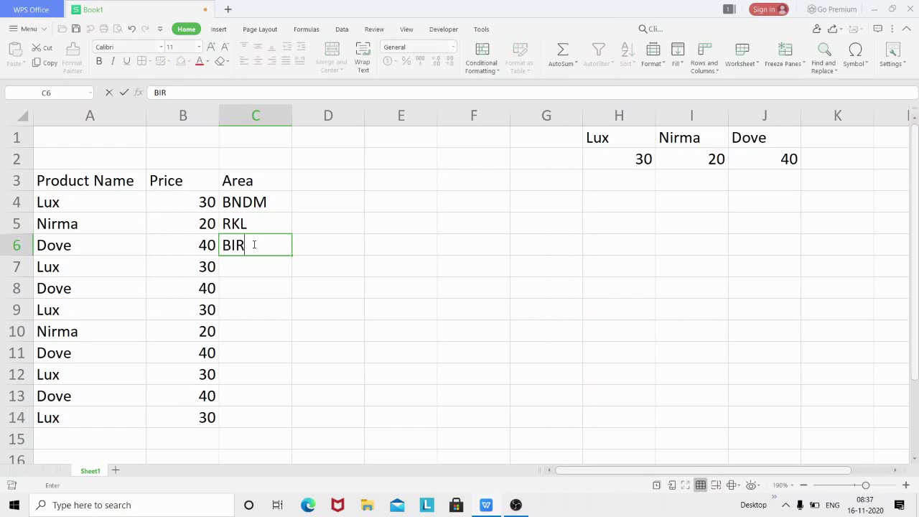
pyautogui.press('BackSpace')
pyautogui.write('SRA')
# Fill the three area names from C4:C6 down the Area column to C14.
pyautogui.click(264, 206)
pyautogui.moveTo(265, 205); pyautogui.dragTo(273, 258)
pyautogui.click(316, 247)
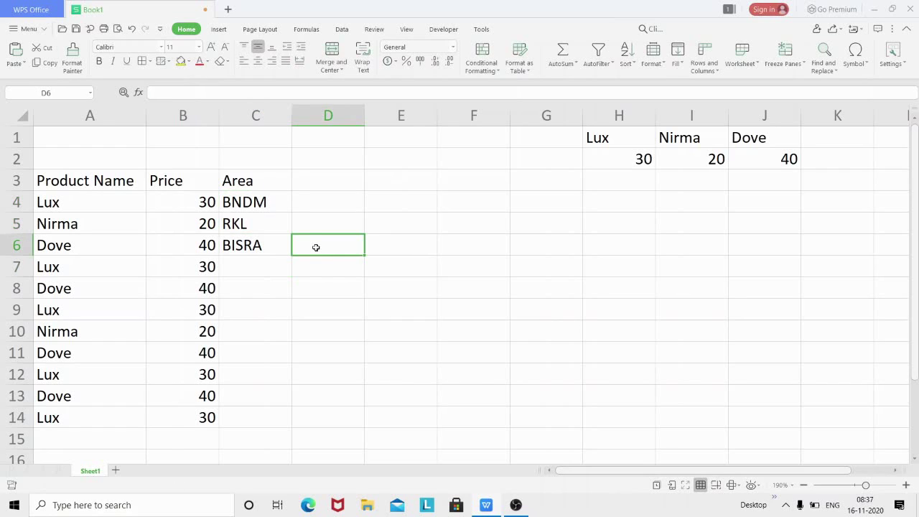
pyautogui.click(270, 203)
pyautogui.moveTo(270, 203); pyautogui.dragTo(256, 248)
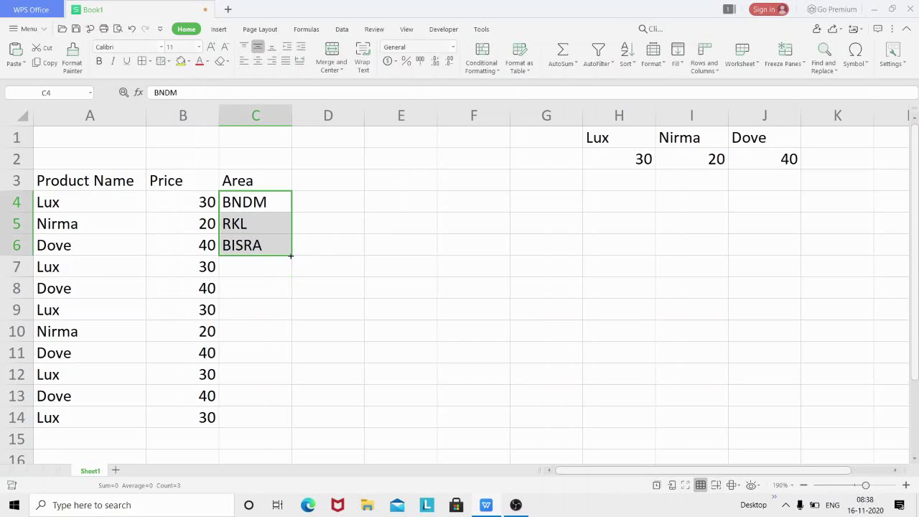
pyautogui.moveTo(291, 255); pyautogui.dragTo(281, 426)
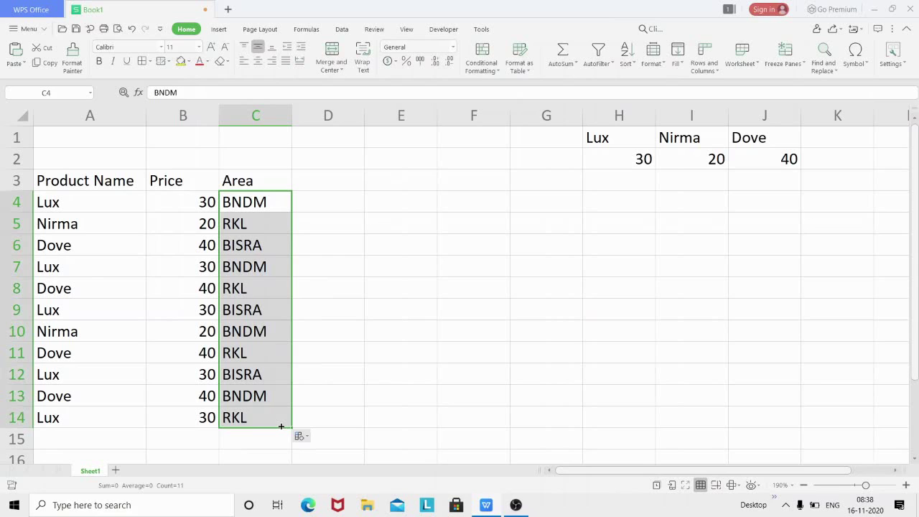
# Enter the column header "Unit" in cell D3.
pyautogui.click(329, 185)
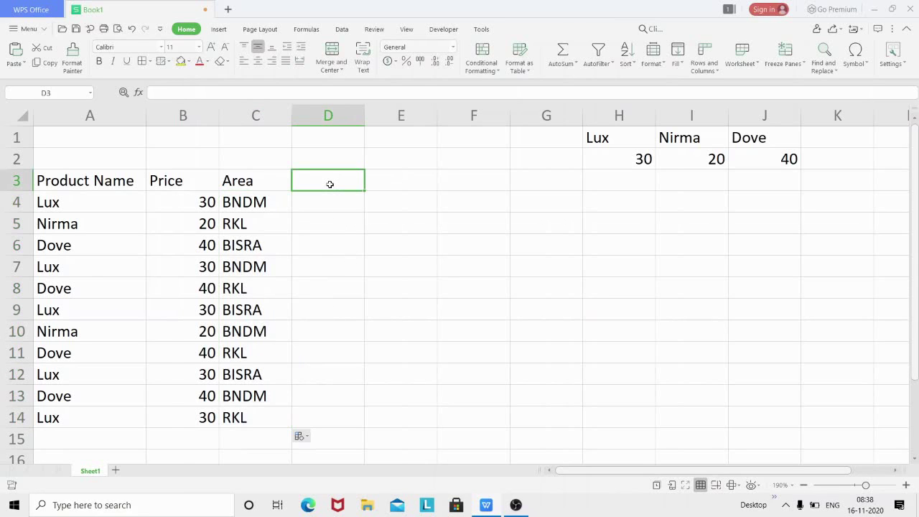
pyautogui.write('Sa')
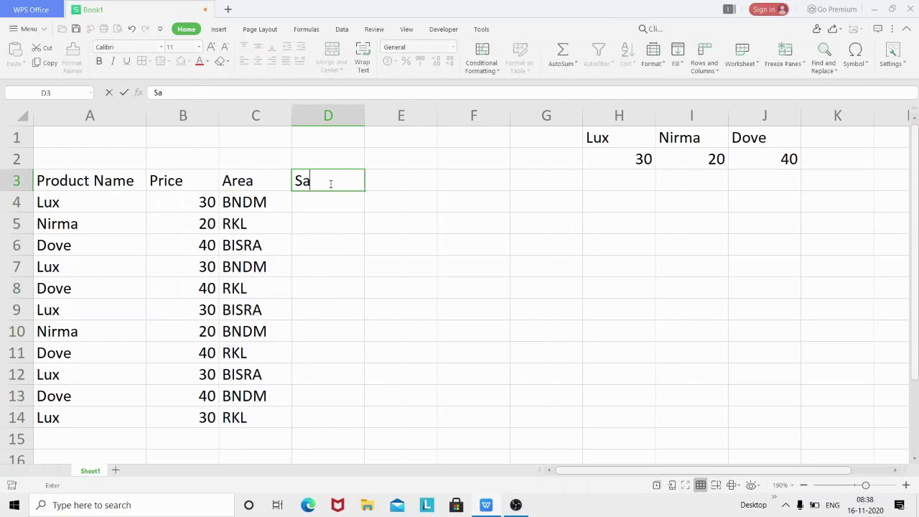
pyautogui.write('le')
pyautogui.press('BackSpace')
pyautogui.press('BackSpace')
pyautogui.press('BackSpace')
pyautogui.press('BackSpace')
pyautogui.write('Unit')
# Enter the column header "Total Sale" in cell E3.
pyautogui.click(393, 178)
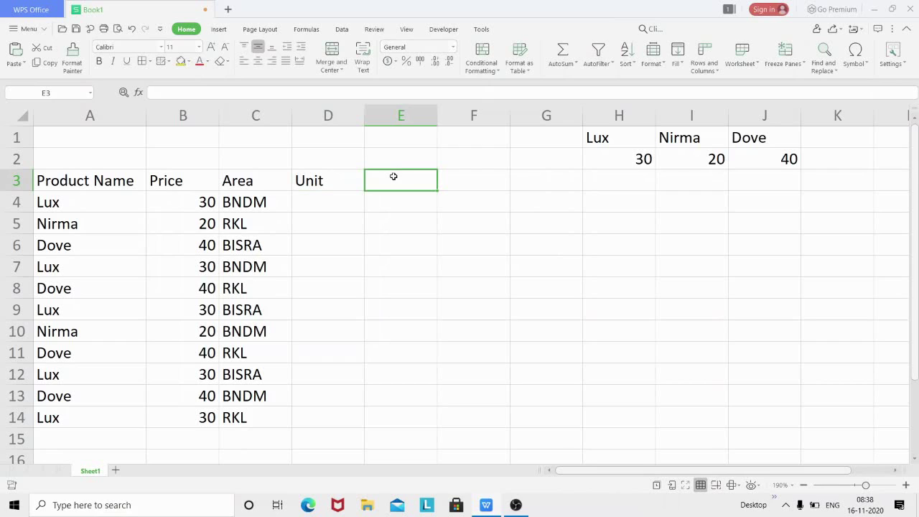
pyautogui.write('Tot')
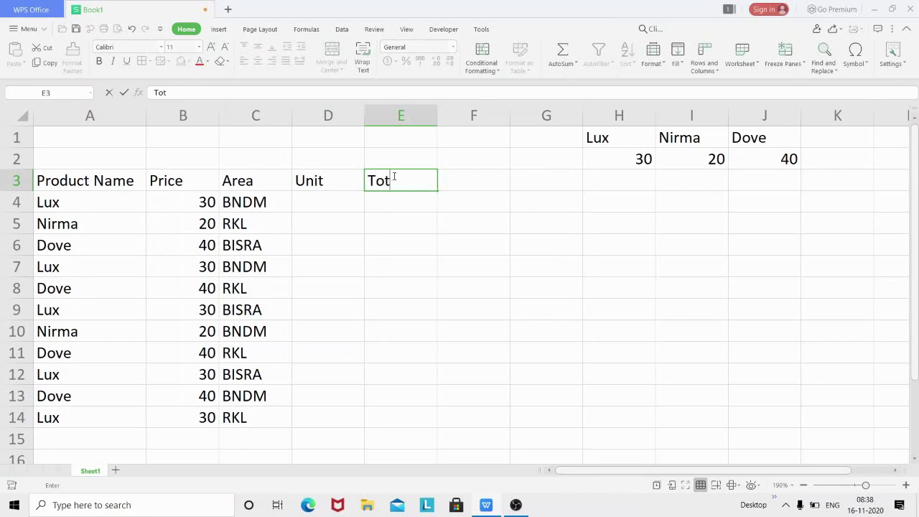
pyautogui.write('al Sale')
# Fill the Unit column in D4 to D14 with 2, 3, 2, 3, 2, 5, 2, 3, 2, 3 and 2.
pyautogui.click(332, 208)
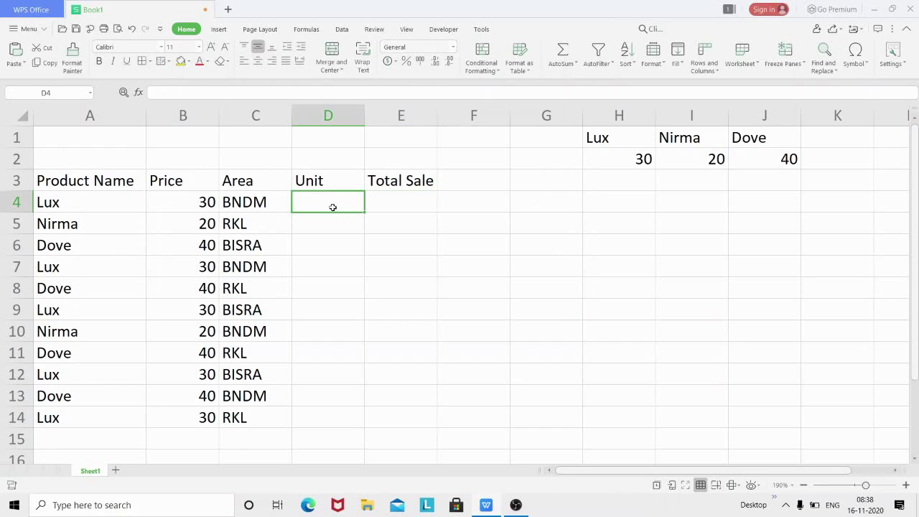
pyautogui.write('2')
pyautogui.press('Return')
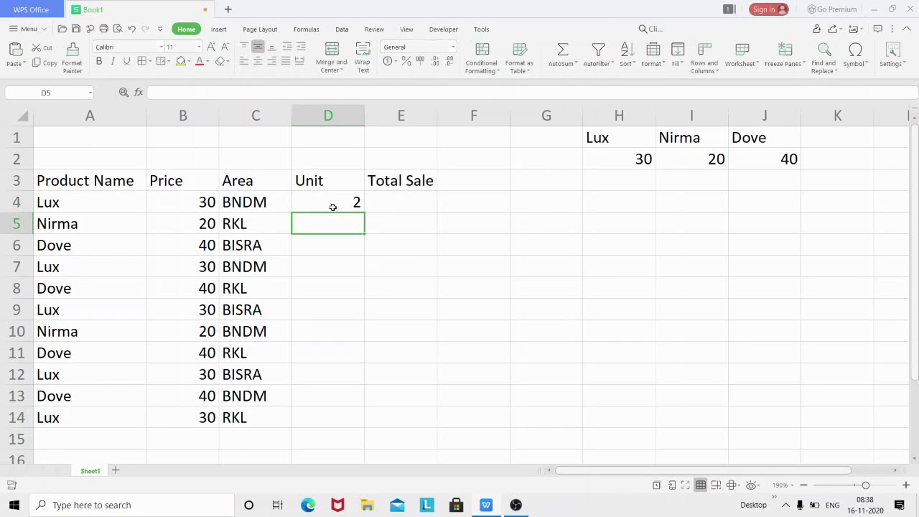
pyautogui.write('3')
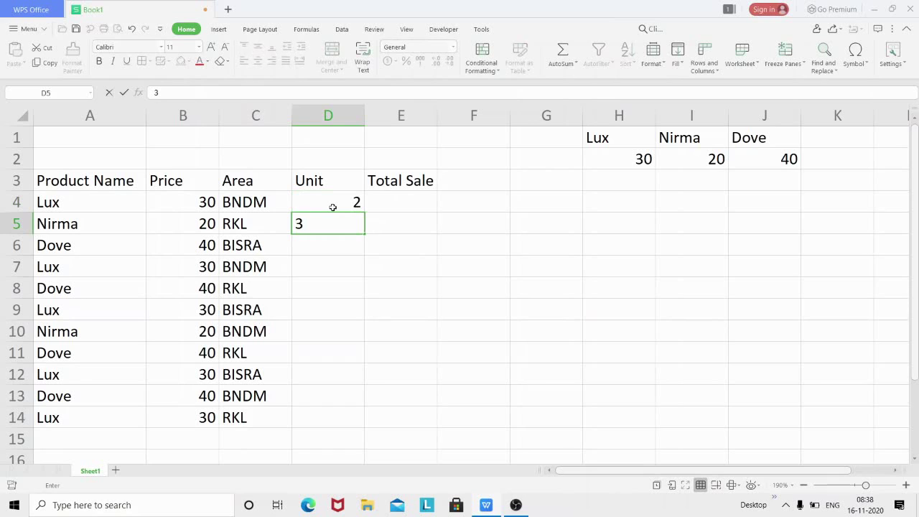
pyautogui.press('Return')
pyautogui.write('2')
pyautogui.press('Return')
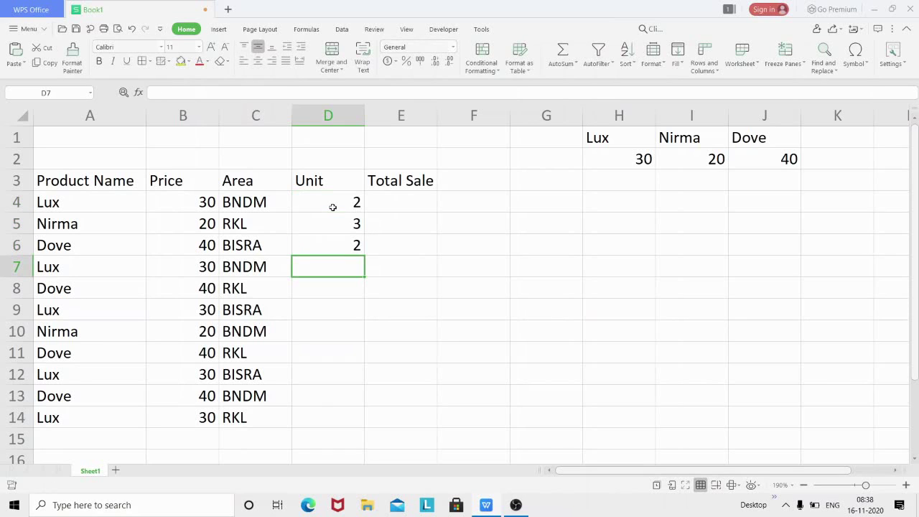
pyautogui.write('3')
pyautogui.press('Return')
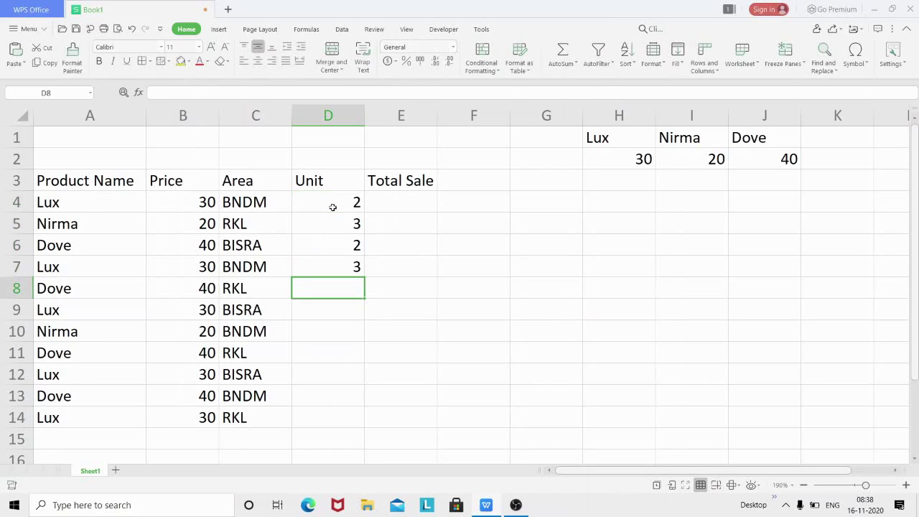
pyautogui.write('2')
pyautogui.press('Return')
pyautogui.write('5')
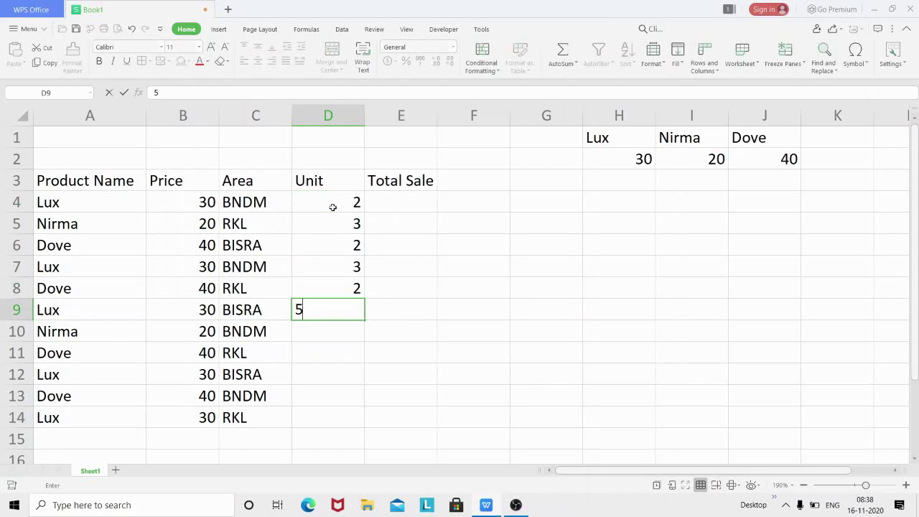
pyautogui.press('Return')
pyautogui.write('2')
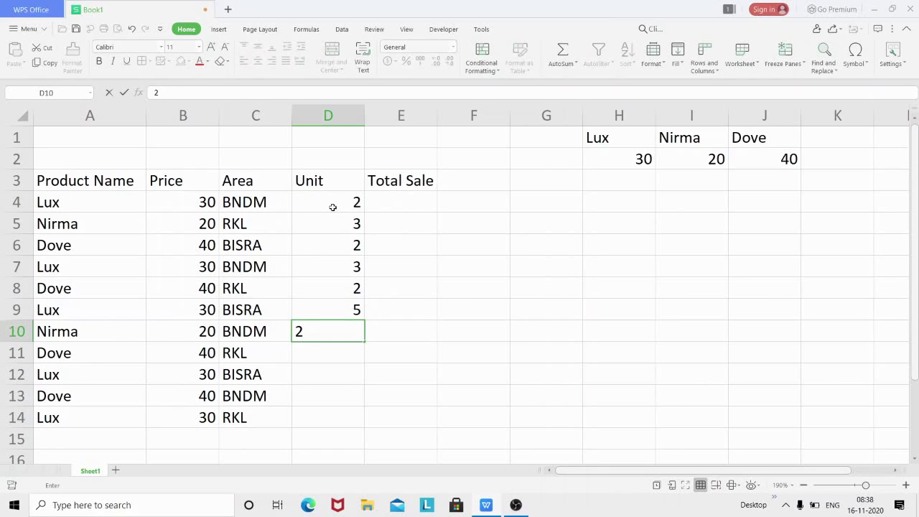
pyautogui.press('Return')
pyautogui.write('3')
pyautogui.press('Return')
pyautogui.write('2')
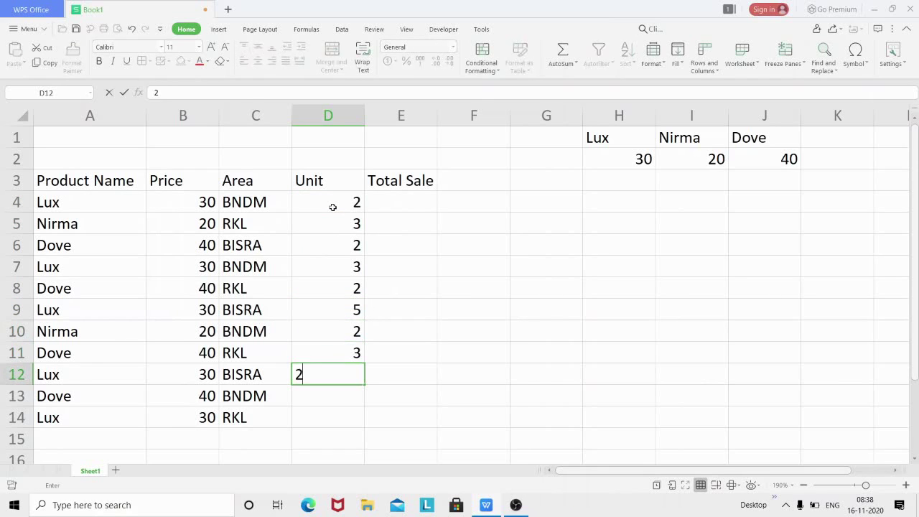
pyautogui.press('Return')
pyautogui.write('3')
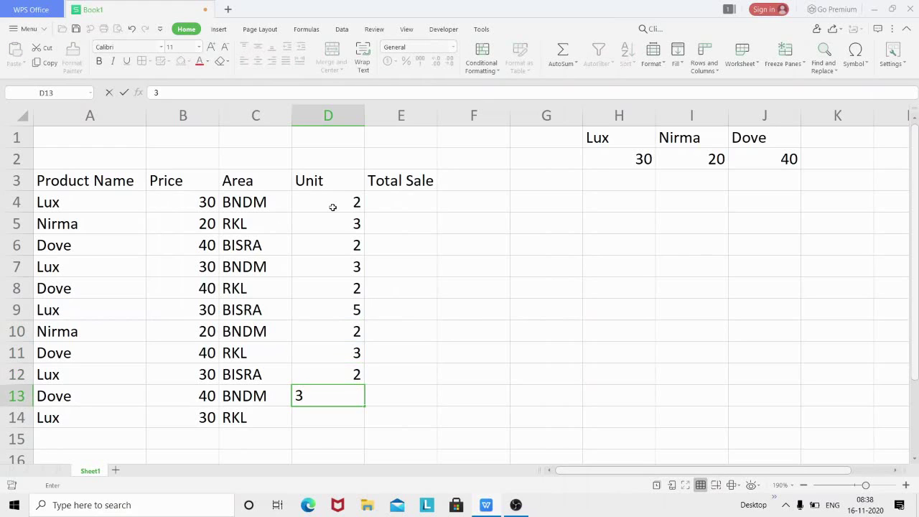
pyautogui.press('Return')
pyautogui.write('2')
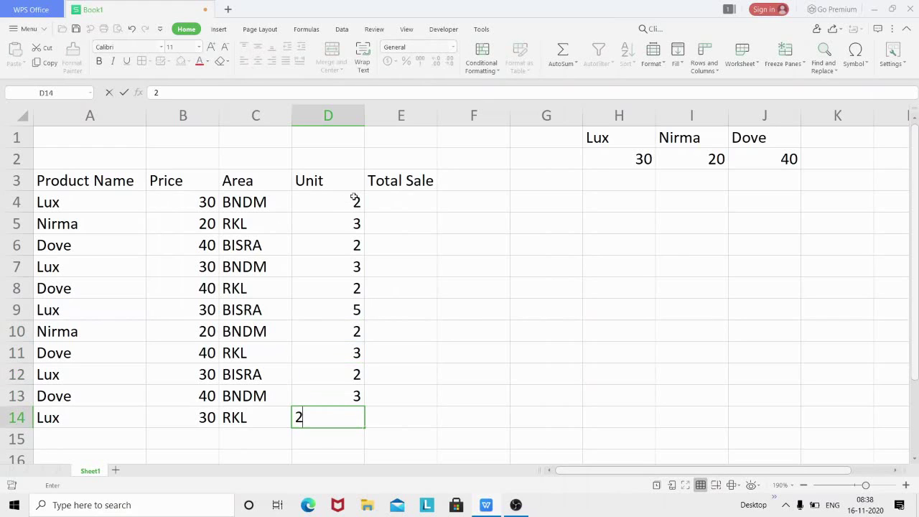
# Calculate the total sale in E4 with the formula =B4*D4 and fill it down the column to E14.
pyautogui.click(385, 200)
pyautogui.write('=')
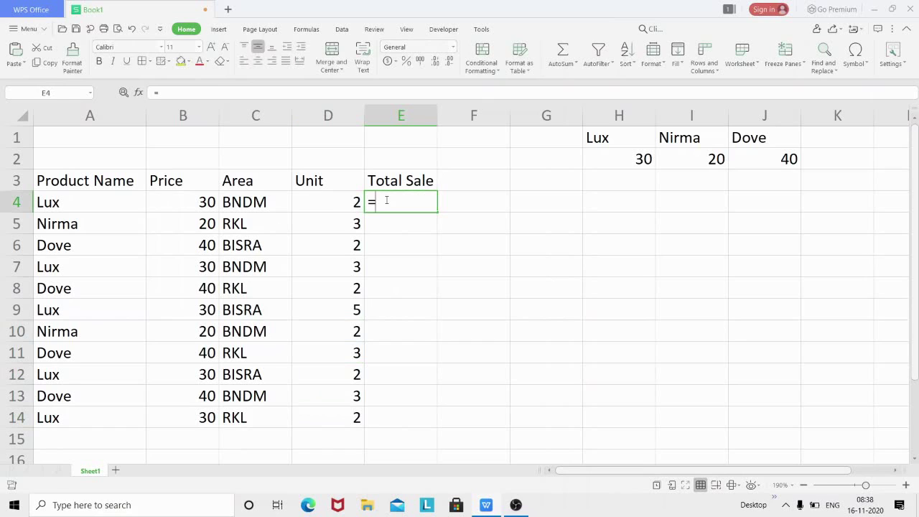
pyautogui.click(204, 203)
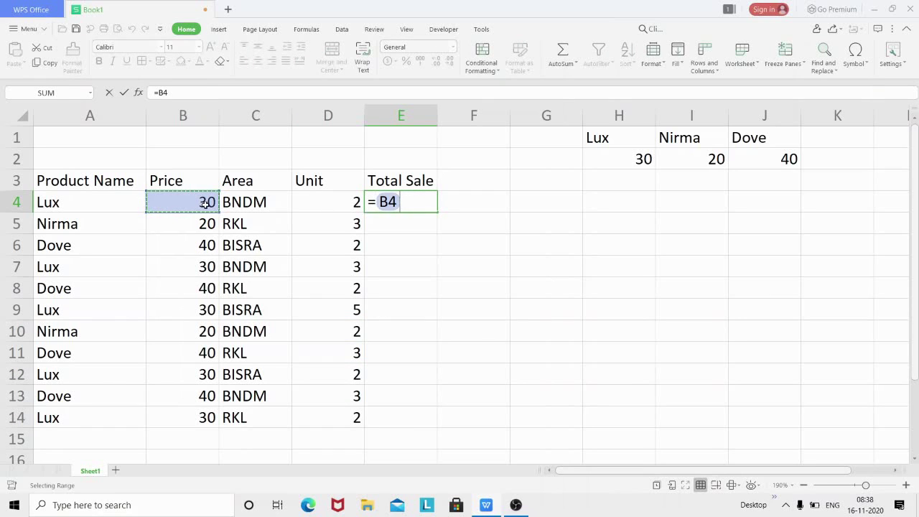
pyautogui.write('*')
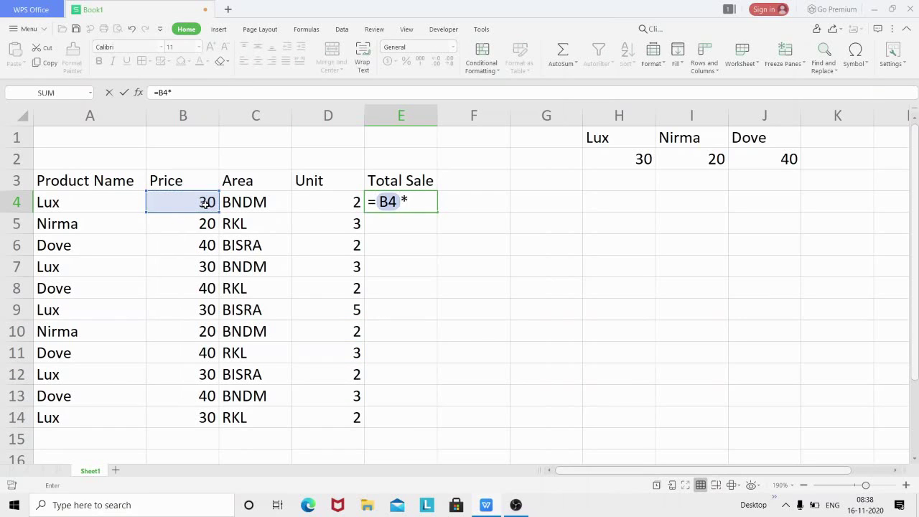
pyautogui.click(313, 203)
pyautogui.press('Return')
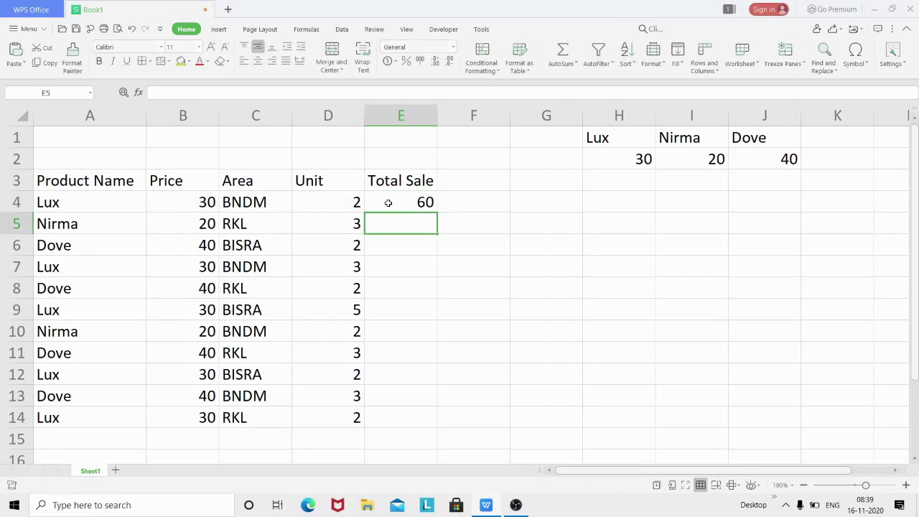
pyautogui.click(388, 203)
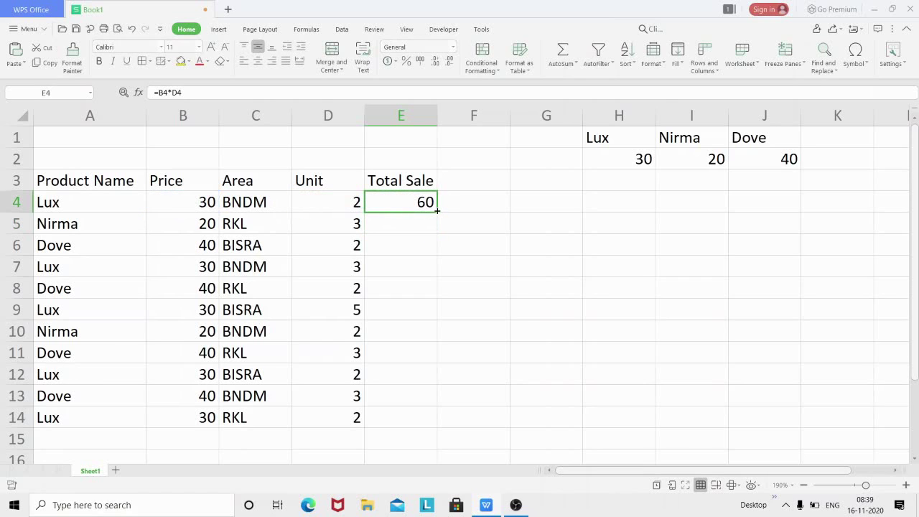
pyautogui.moveTo(437, 212); pyautogui.dragTo(428, 425)
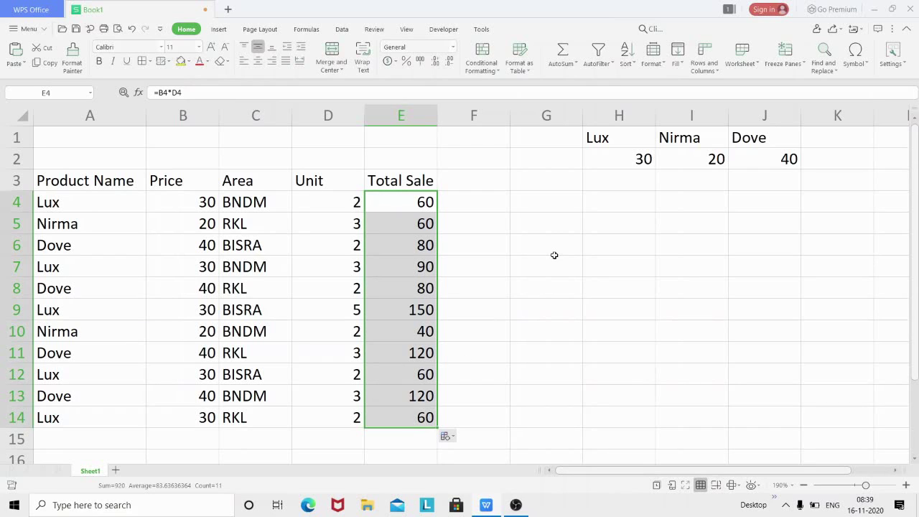
# Widen column G and enter the label "Total Sale of Lux" in cell G5.
pyautogui.click(548, 230)
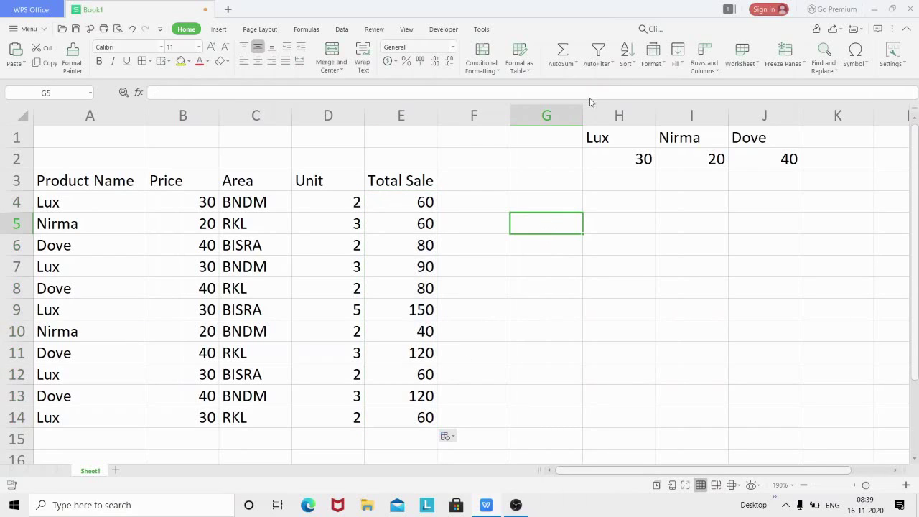
pyautogui.moveTo(584, 110); pyautogui.dragTo(644, 110)
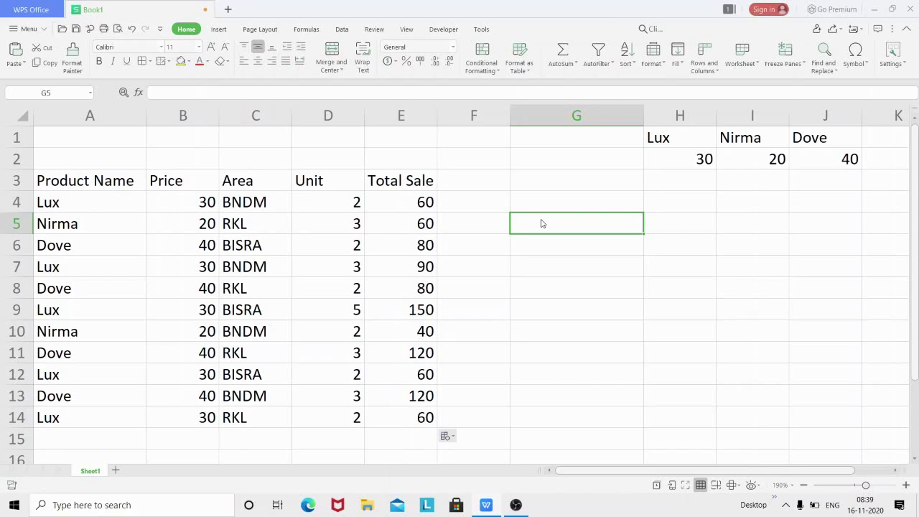
pyautogui.write('Tota')
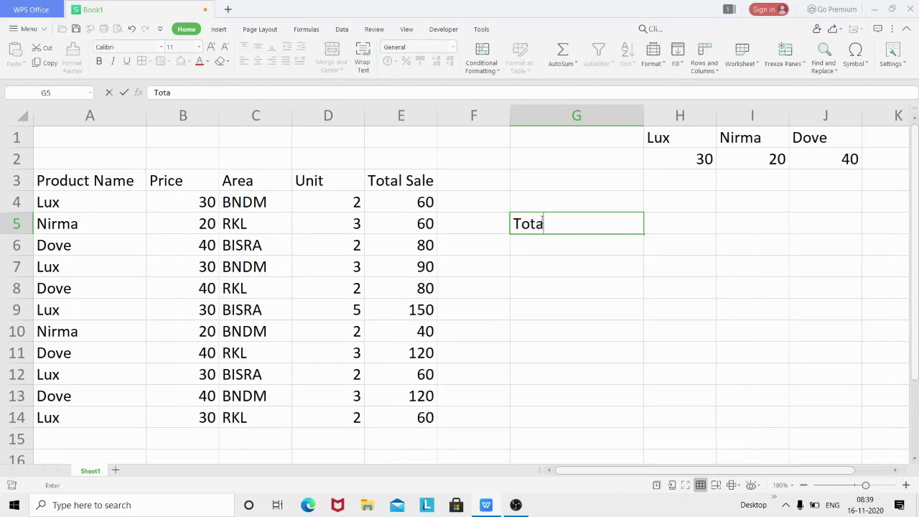
pyautogui.write('l Sale of')
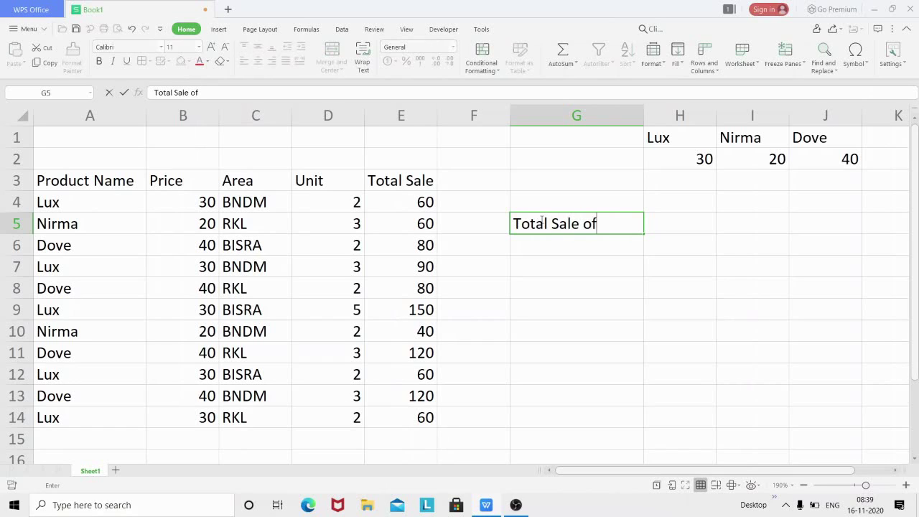
pyautogui.write(' Lux')
# Enter the label "Total Sale of Lux in BNDM" in cell G6 and widen column G to fit it.
pyautogui.click(547, 244)
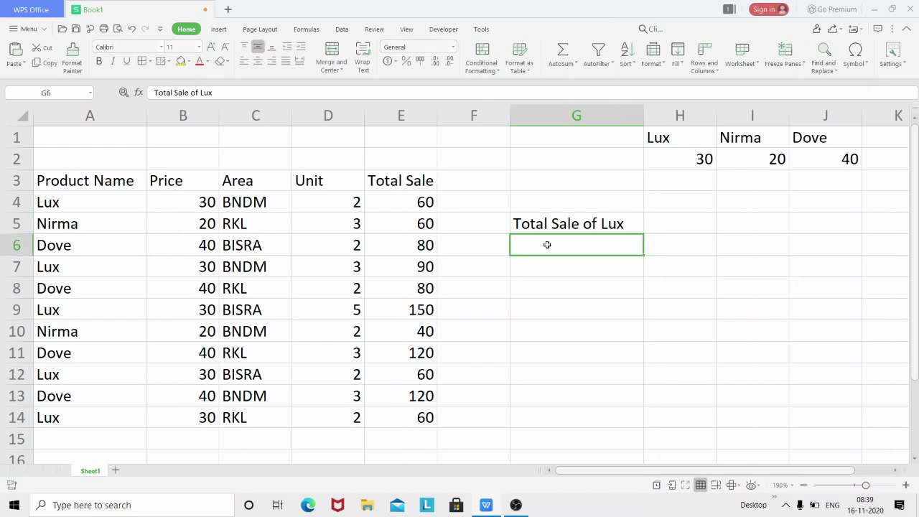
pyautogui.write('T')
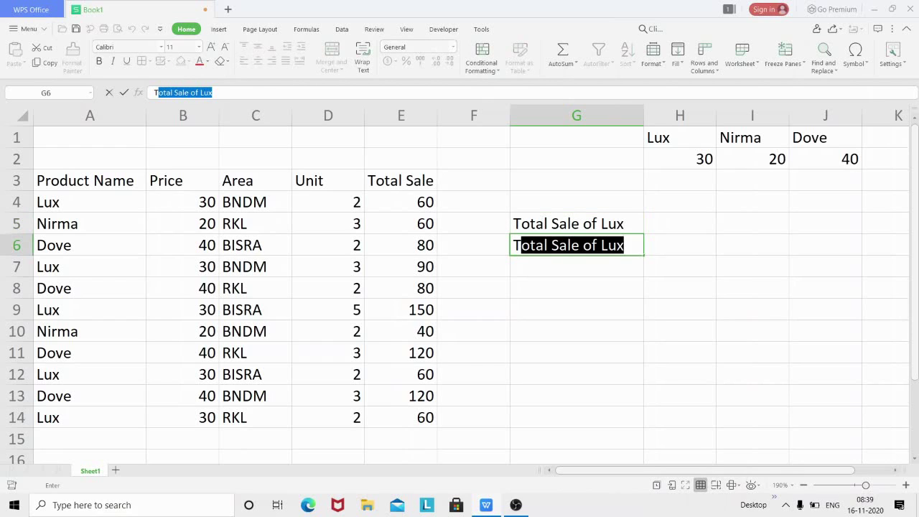
pyautogui.press('Tab')
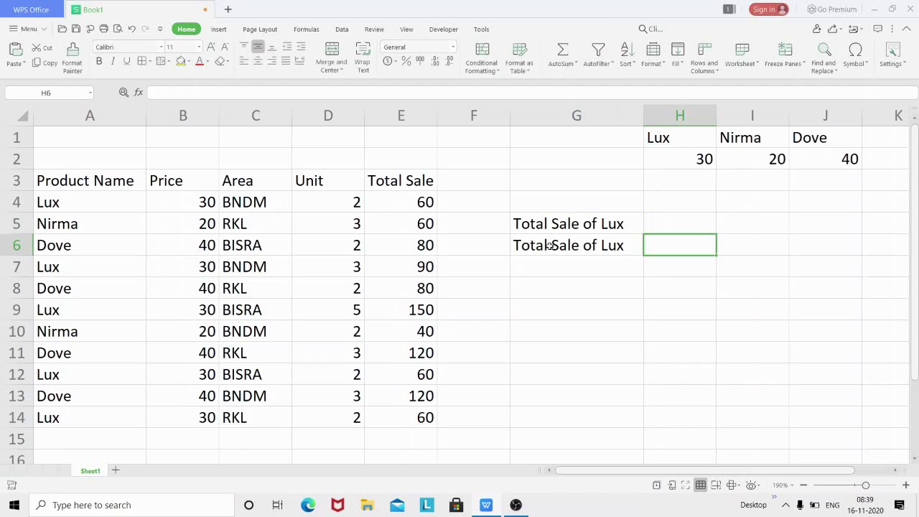
pyautogui.doubleClick(550, 245)
pyautogui.click(630, 246)
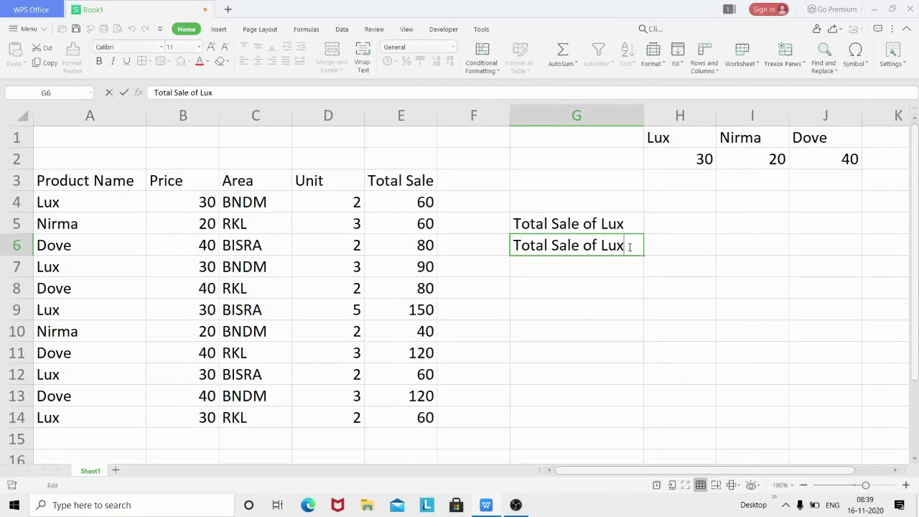
pyautogui.write('in BNDM')
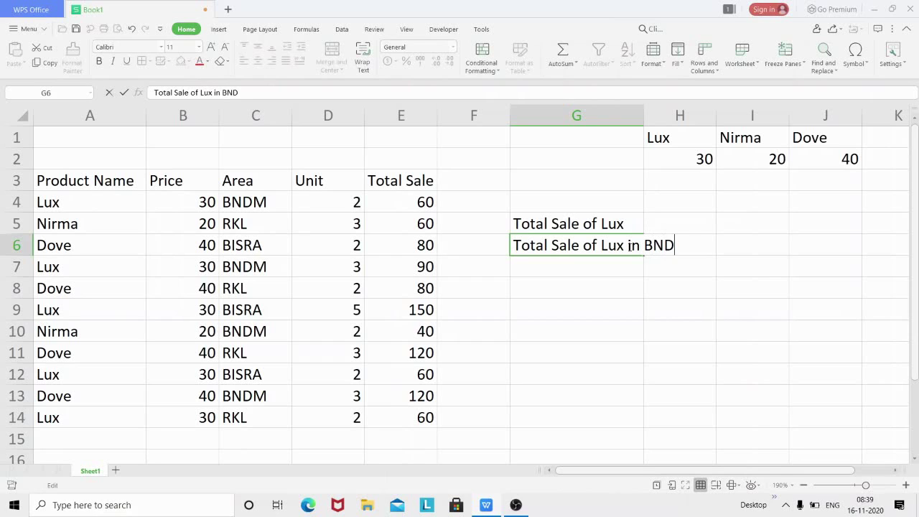
pyautogui.click(635, 285)
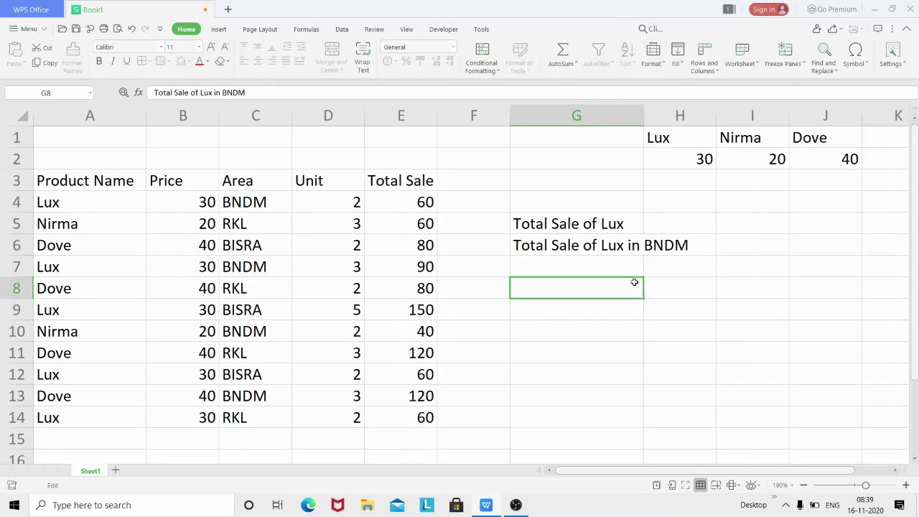
pyautogui.moveTo(646, 114); pyautogui.dragTo(710, 114)
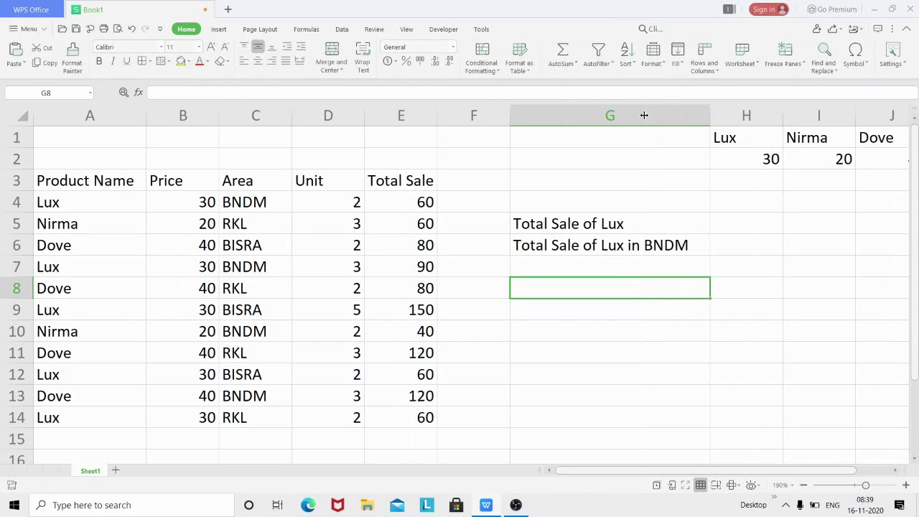
pyautogui.click(595, 223)
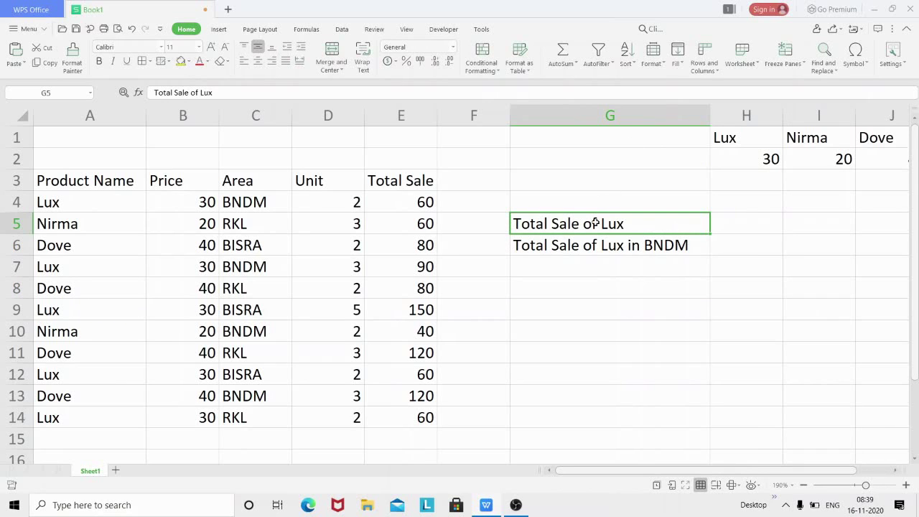
pyautogui.click(587, 245)
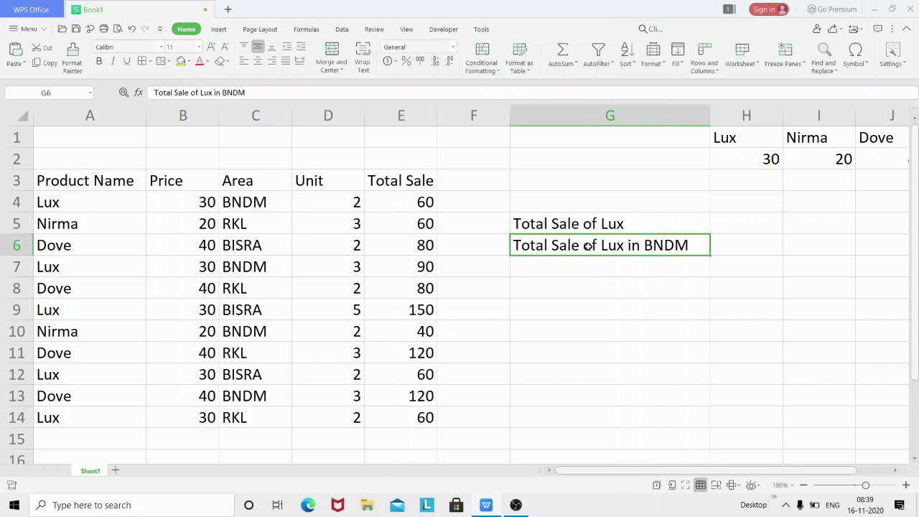
pyautogui.click(589, 224)
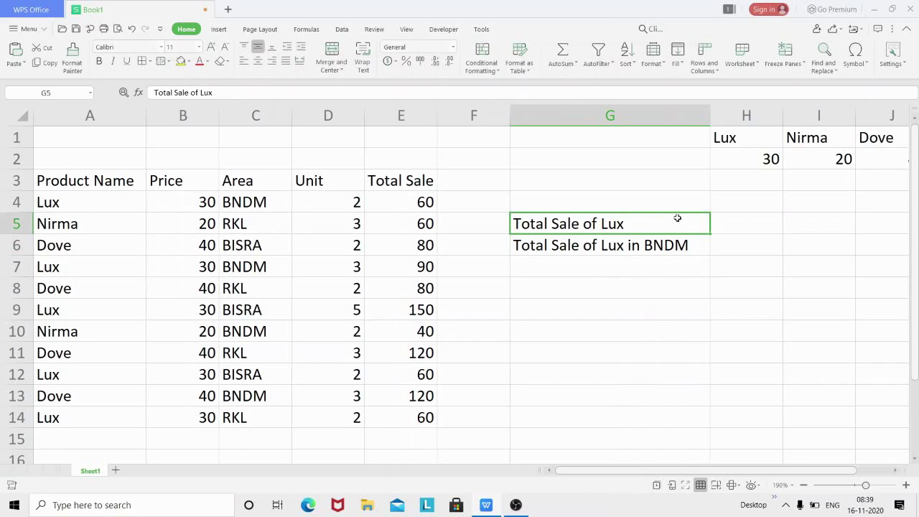
# Total the Lux sales in H5 with a SUMIF formula using range A4:A14, criterion "LUX" and sum range E4:E14.
pyautogui.click(726, 225)
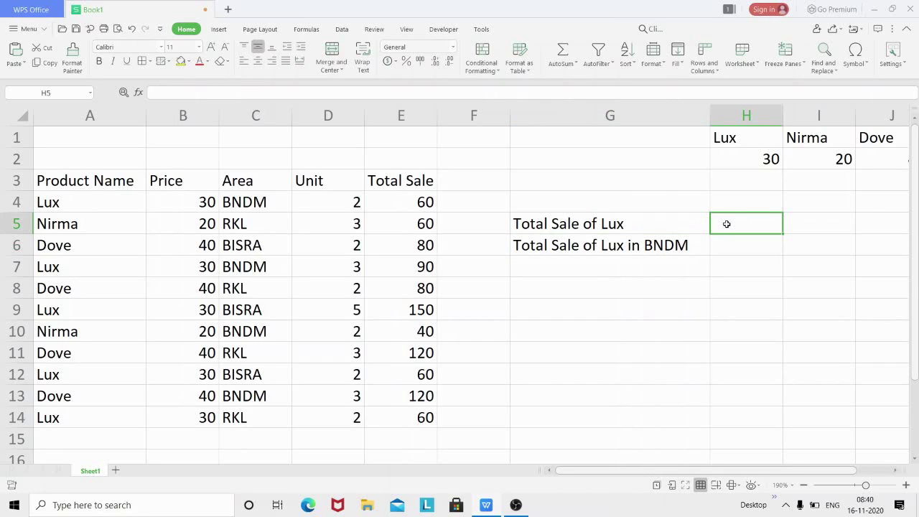
pyautogui.write('=sum')
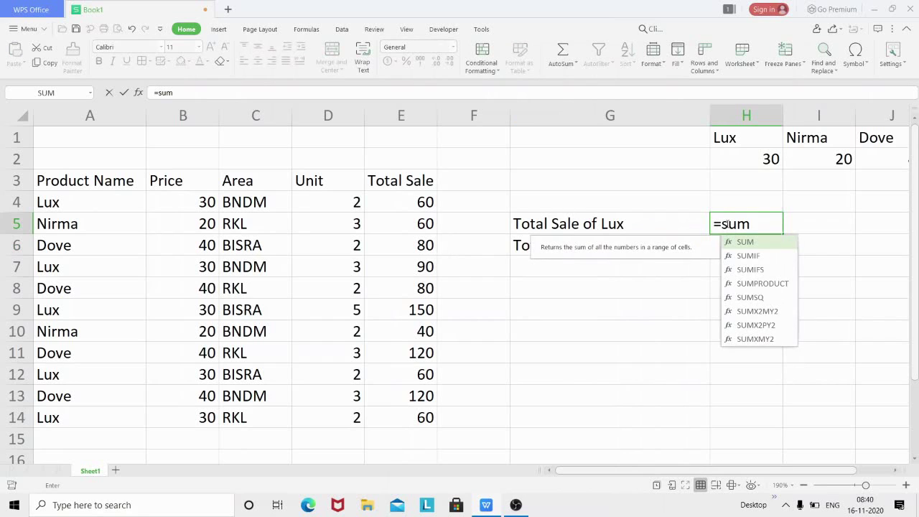
pyautogui.write('if')
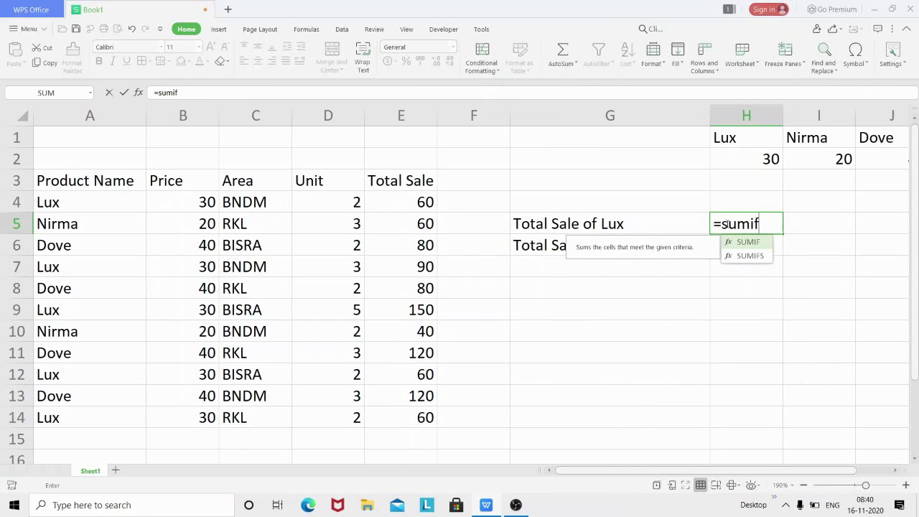
pyautogui.write('(')
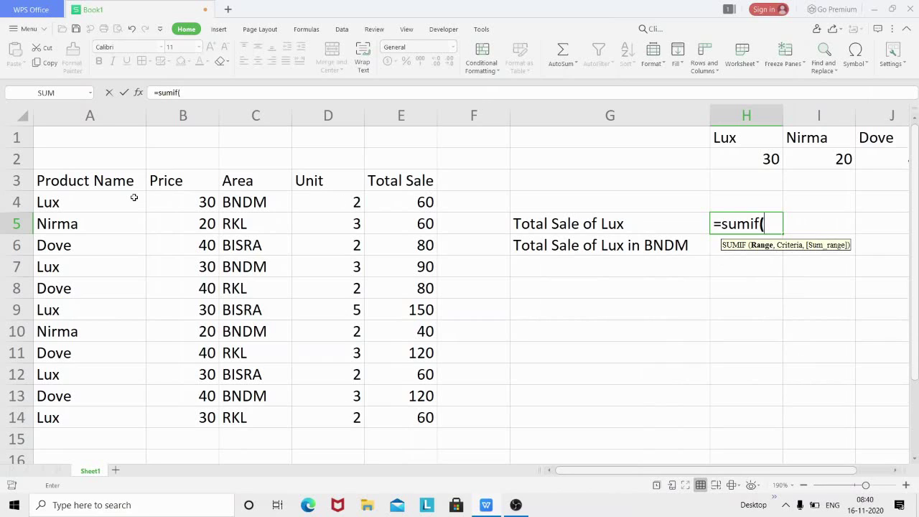
pyautogui.click(68, 201)
pyautogui.moveTo(68, 202); pyautogui.dragTo(64, 417)
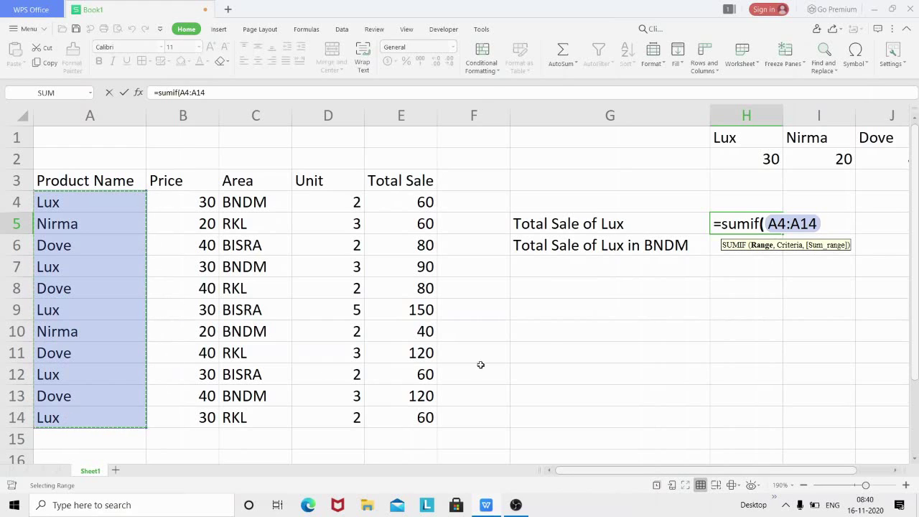
pyautogui.write(',')
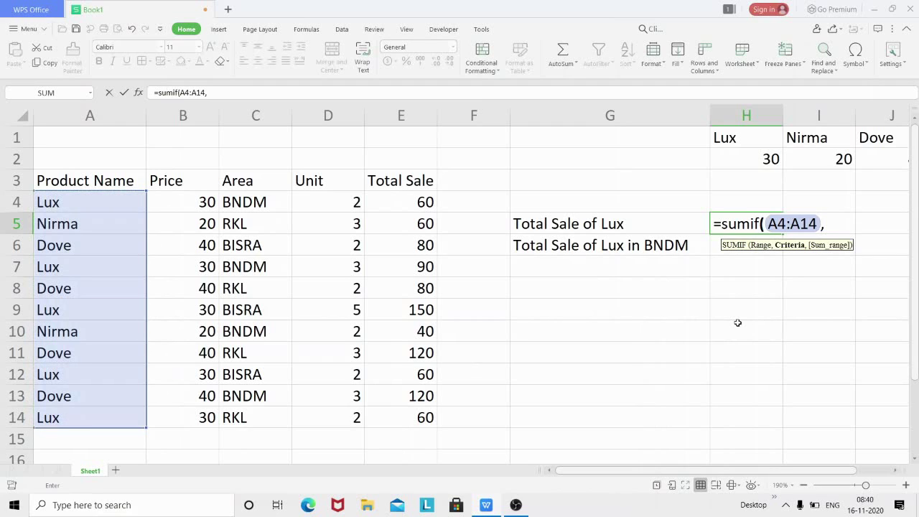
pyautogui.write('"LUX",')
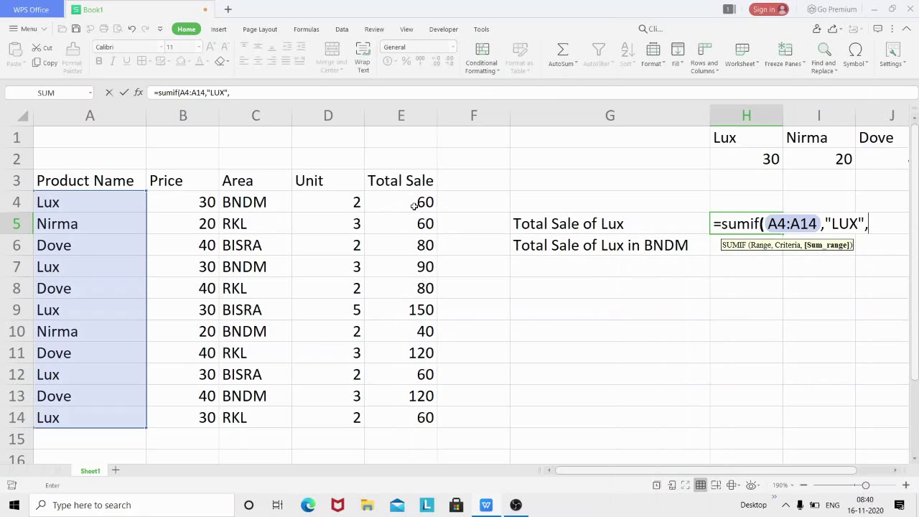
pyautogui.moveTo(414, 206); pyautogui.dragTo(412, 415)
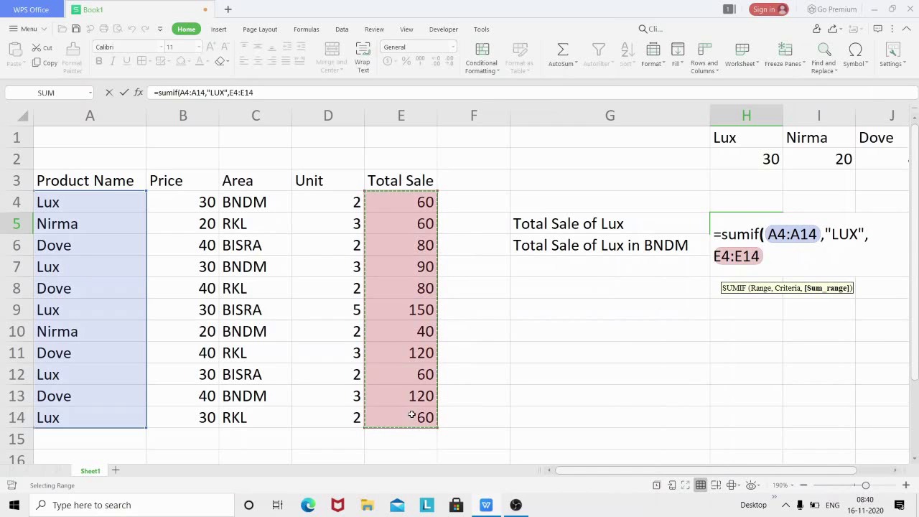
pyautogui.press('Return')
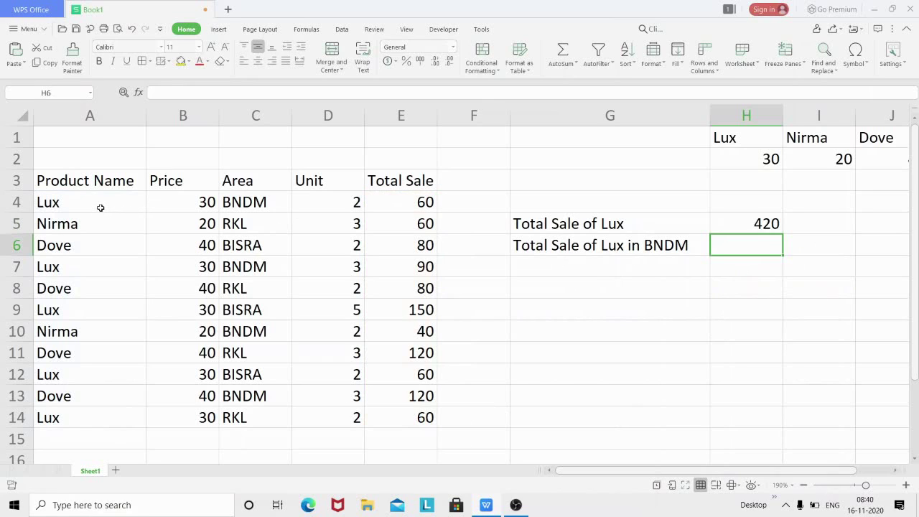
# Check the Lux entries in cells A4, A7, A9, A12 and A14 of the Product Name column.
pyautogui.click(101, 207)
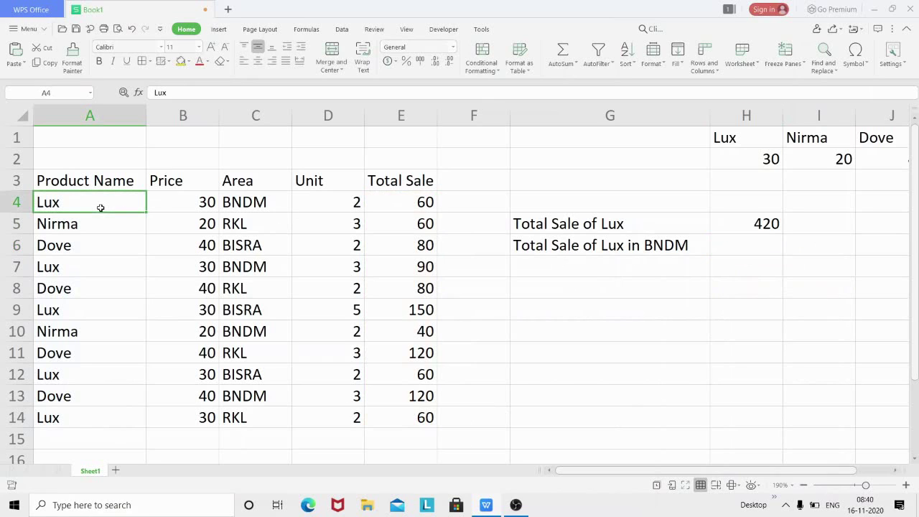
pyautogui.click(77, 274)
pyautogui.click(71, 317)
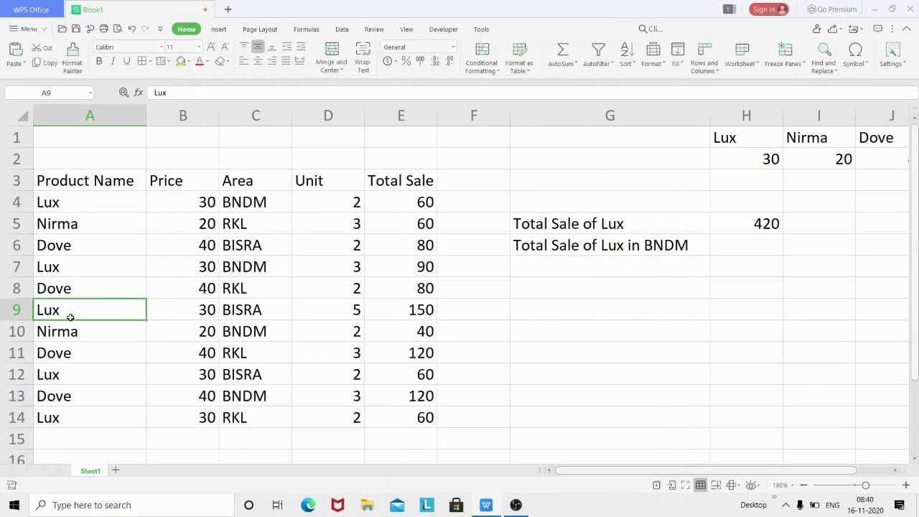
pyautogui.click(61, 377)
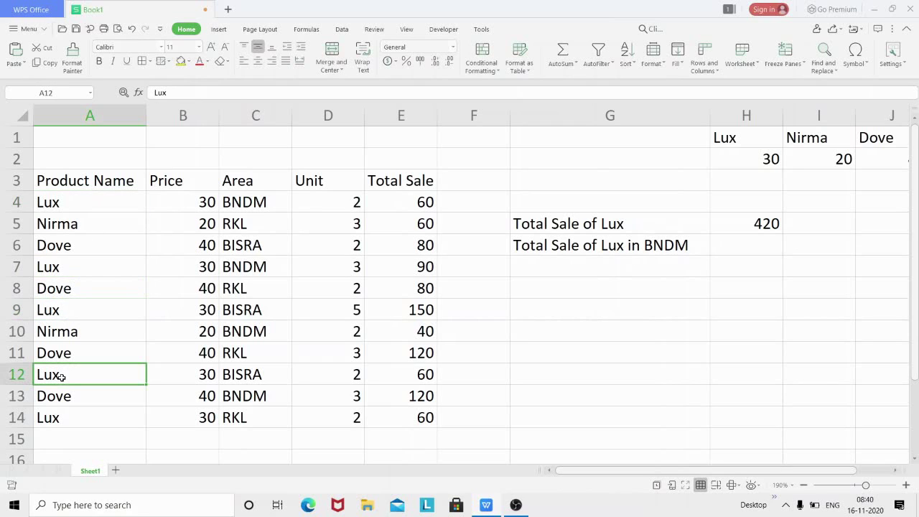
pyautogui.click(56, 418)
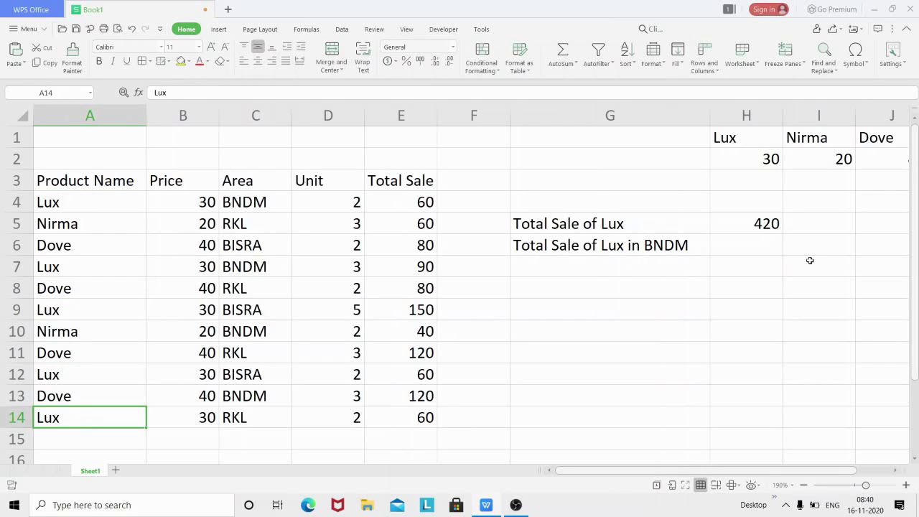
# Start a SUMIFS formula in H6 with sum range E4:E14 and the first condition A4:A14 matching "LUX".
pyautogui.click(737, 247)
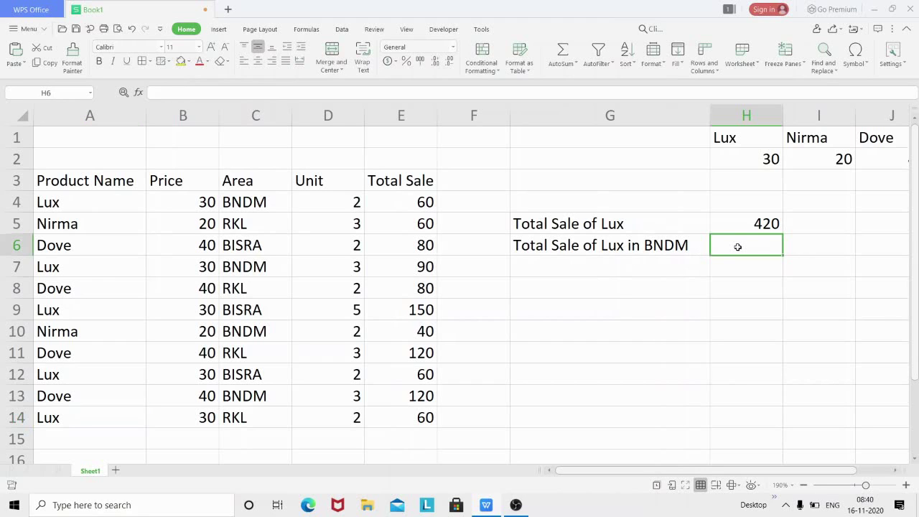
pyautogui.write('=')
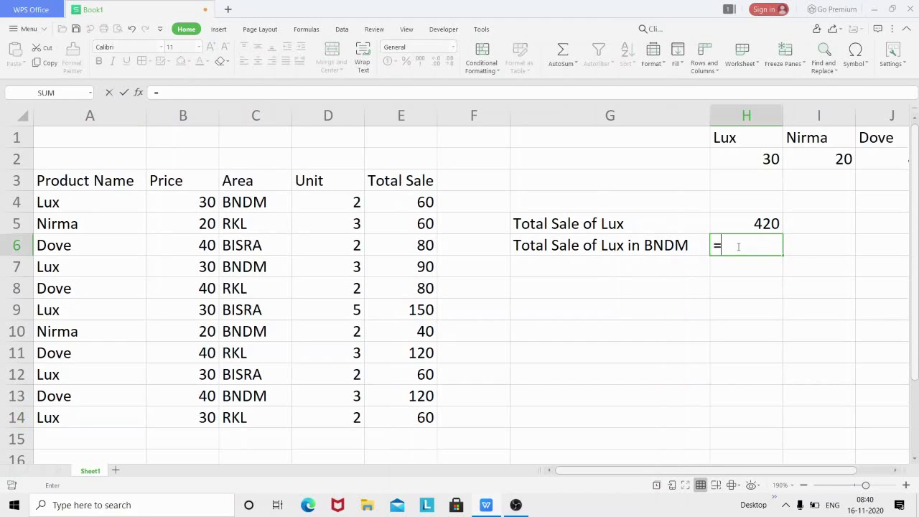
pyautogui.write('sum')
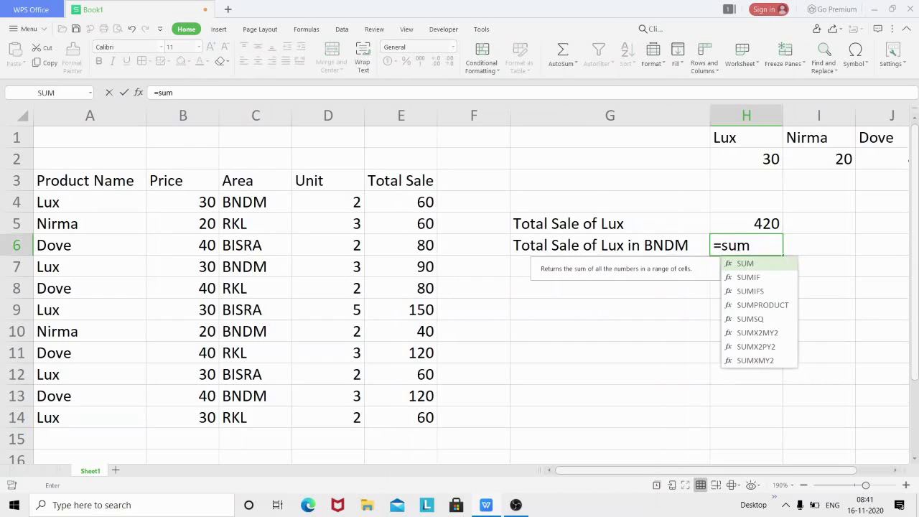
pyautogui.write('ifs')
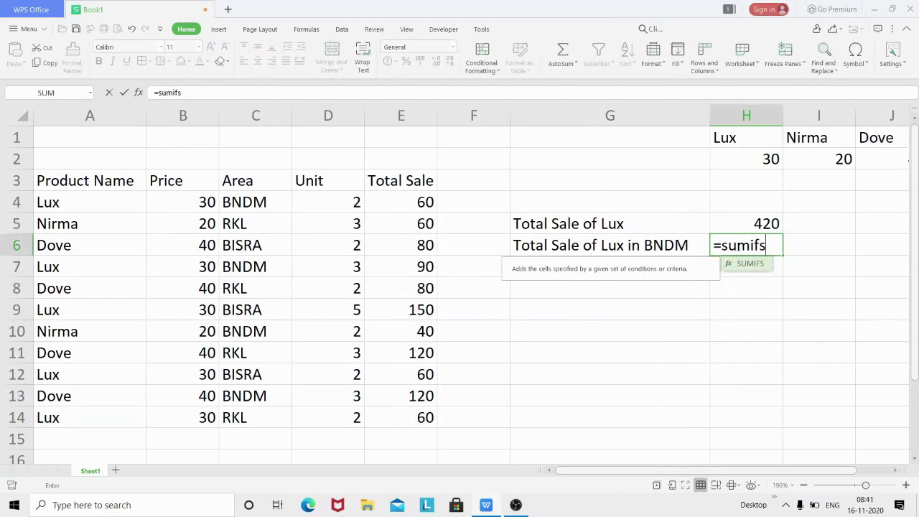
pyautogui.write('(')
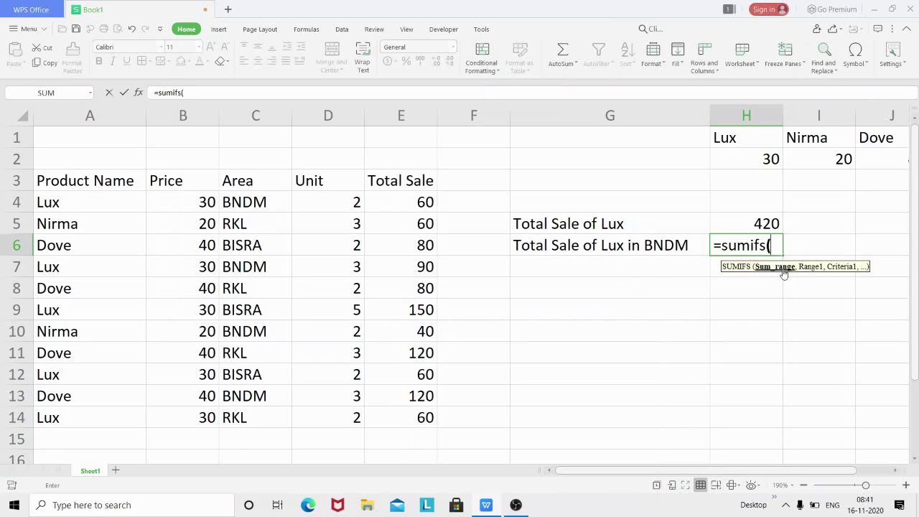
pyautogui.click(413, 205)
pyautogui.moveTo(412, 204); pyautogui.dragTo(416, 413)
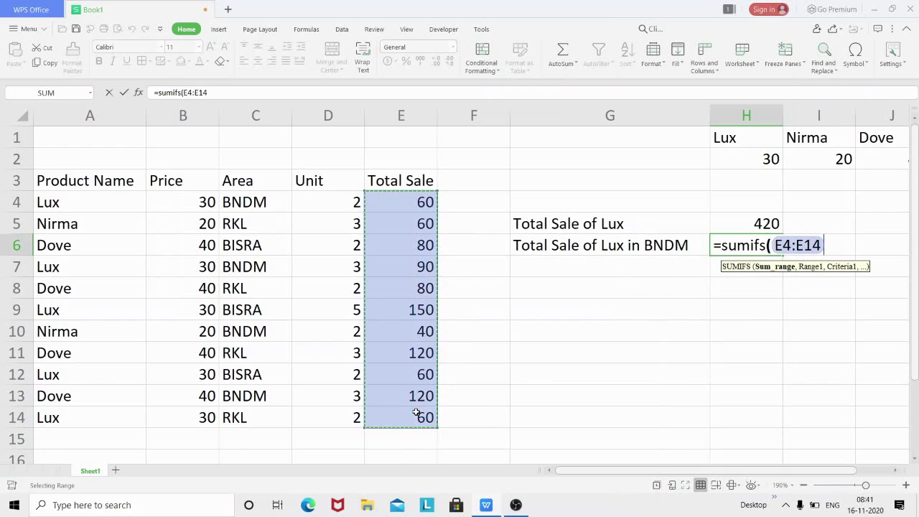
pyautogui.write(',')
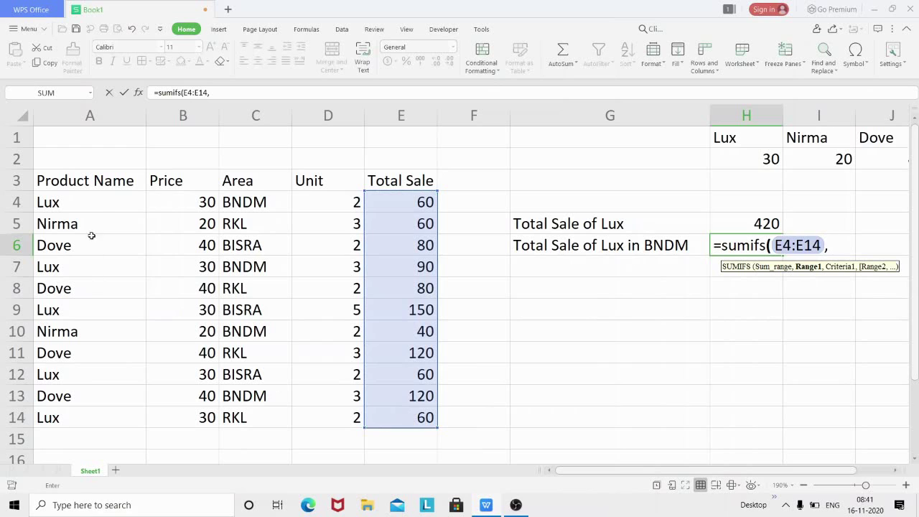
pyautogui.moveTo(101, 202); pyautogui.dragTo(92, 414)
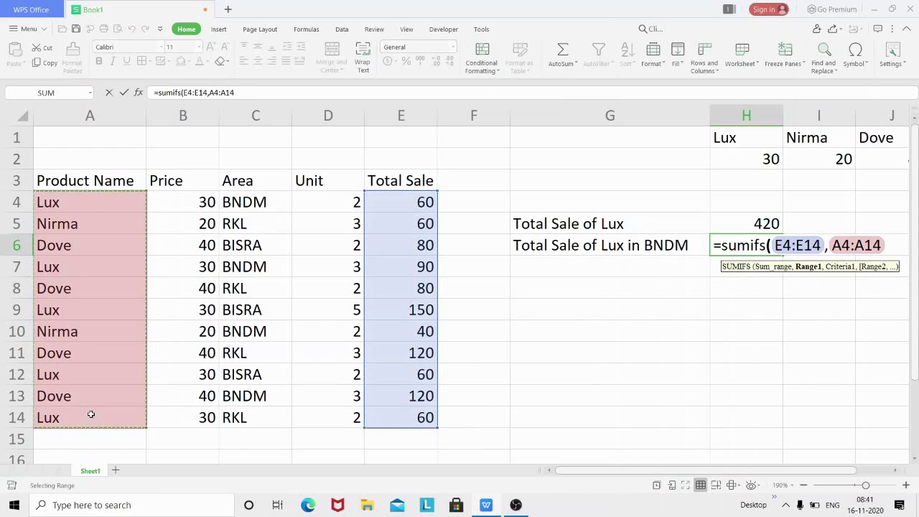
pyautogui.write(',"')
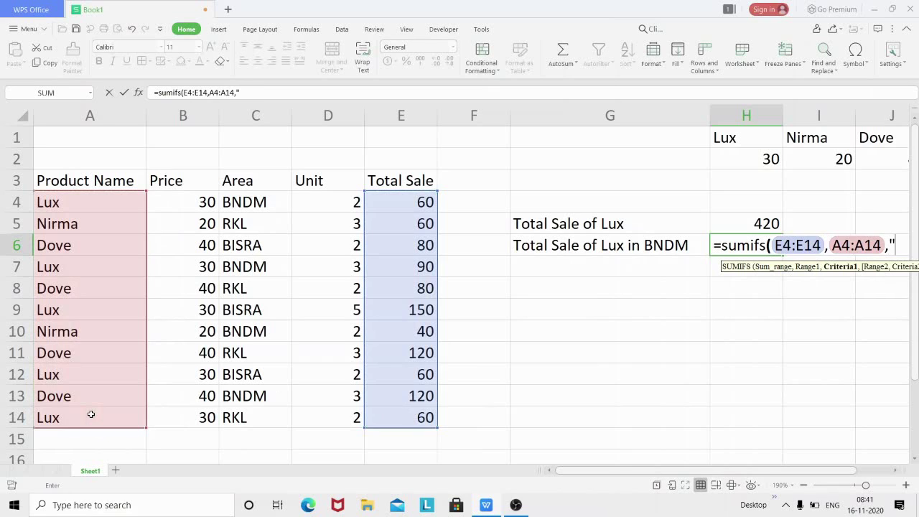
pyautogui.write('LUX')
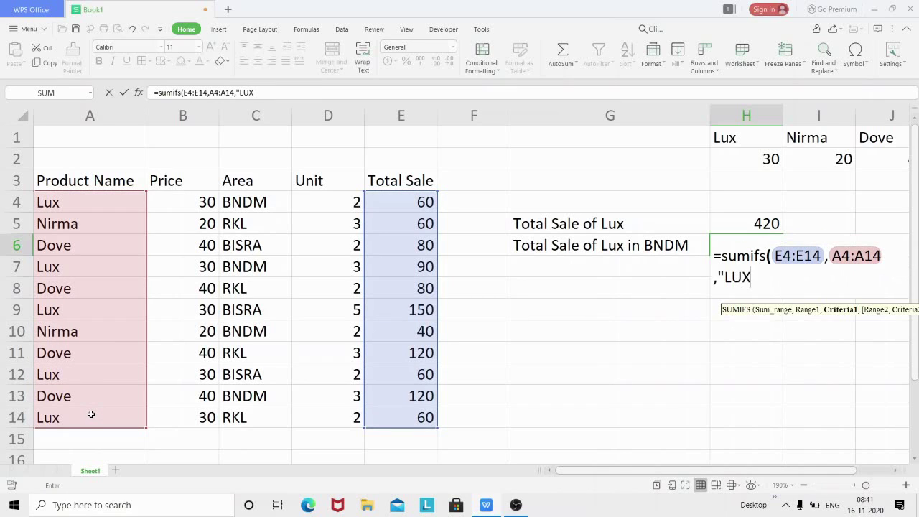
pyautogui.write('",')
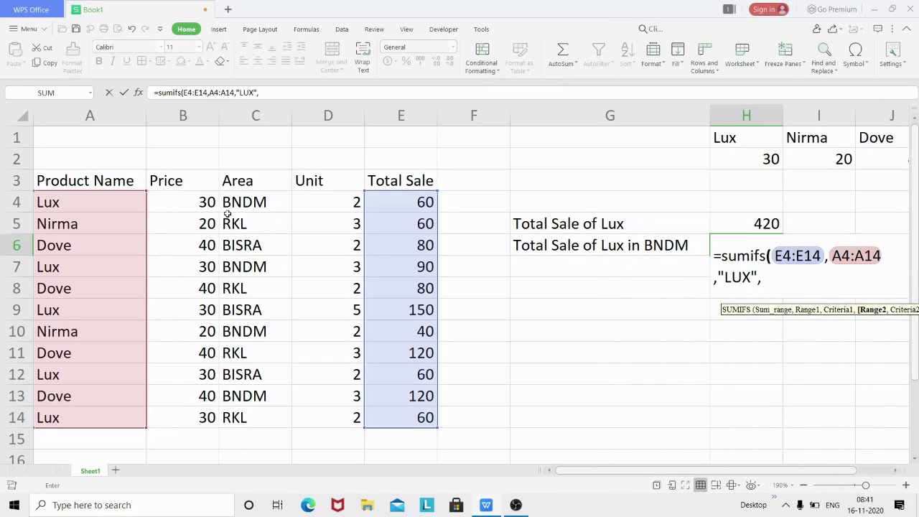
# Add the second condition C4:C14 matching "BNDM" to the SUMIFS formula in H6 and complete it.
pyautogui.moveTo(245, 203); pyautogui.dragTo(240, 416)
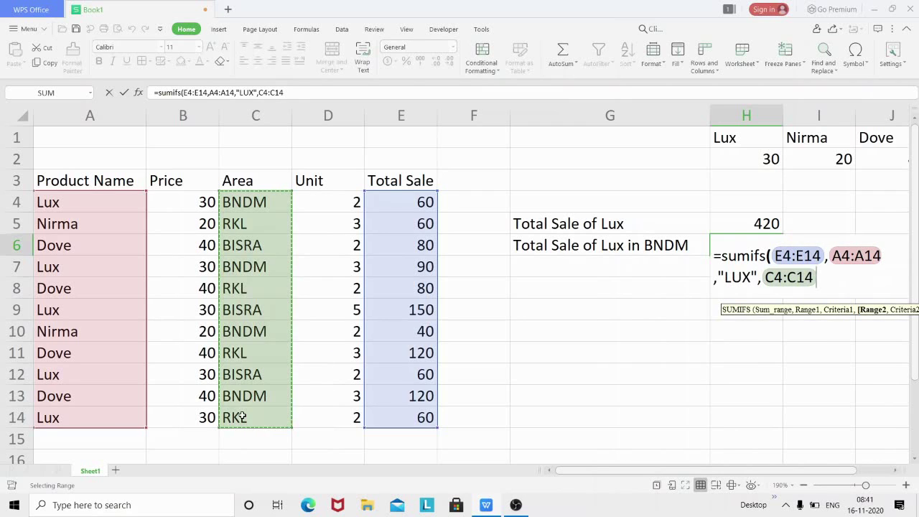
pyautogui.write(',')
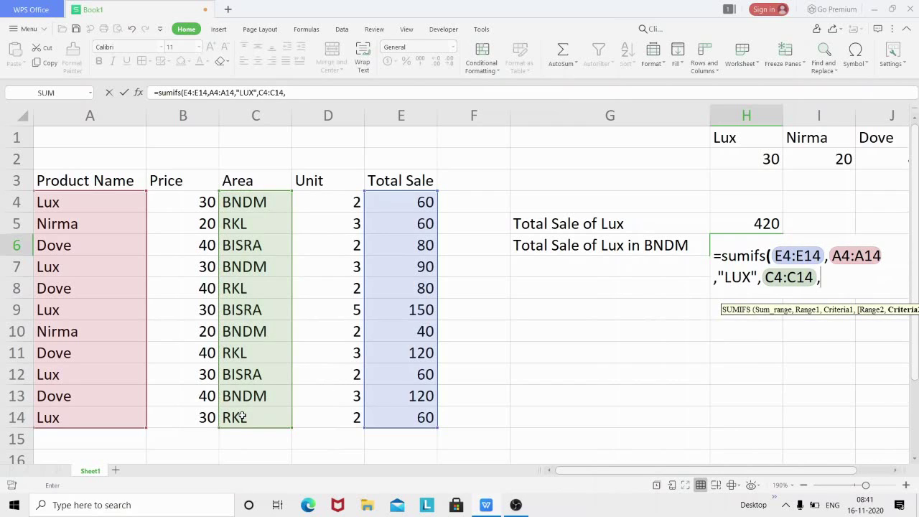
pyautogui.write('"BNDM')
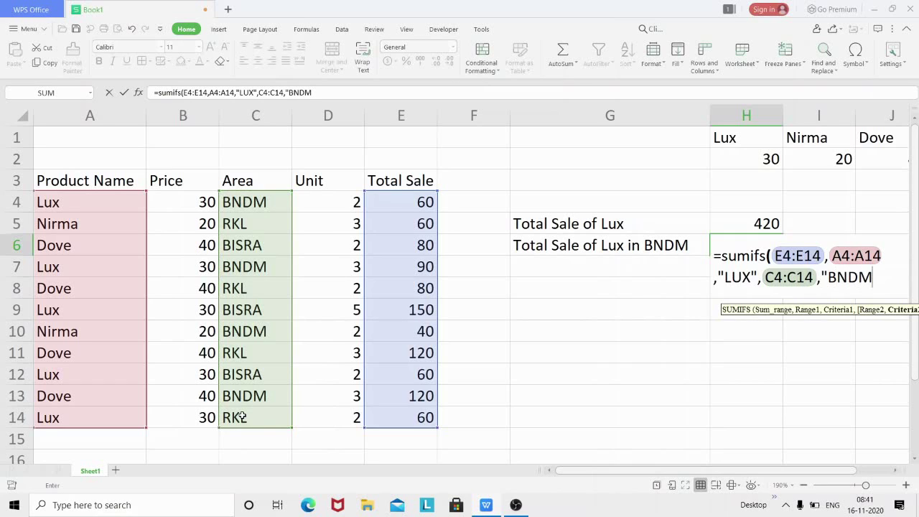
pyautogui.write('")')
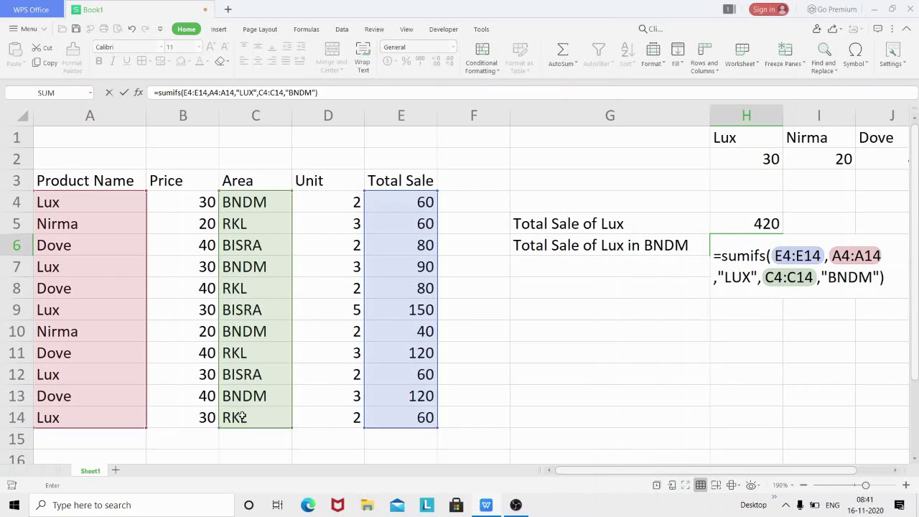
pyautogui.press('Return')
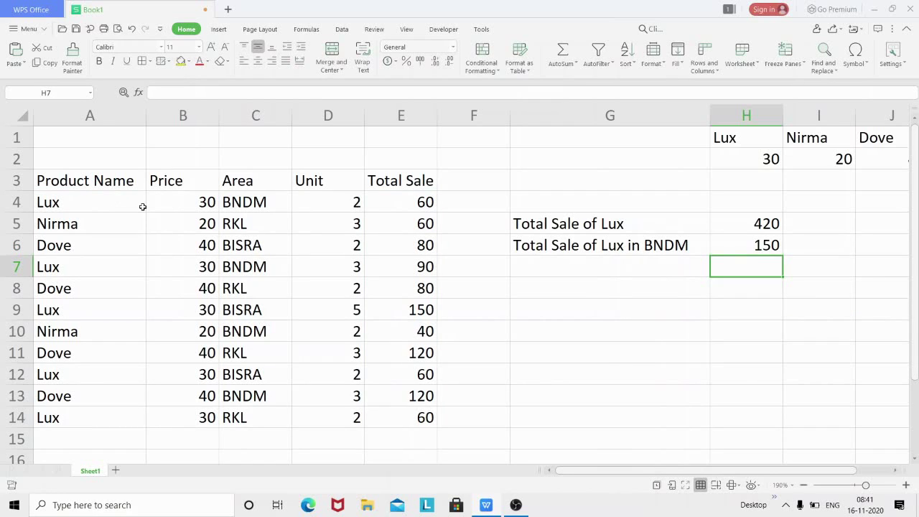
# Enter the Lux sale amounts 60, 90 and 150 in cells F4, F7 and F9 beside their rows.
pyautogui.click(106, 205)
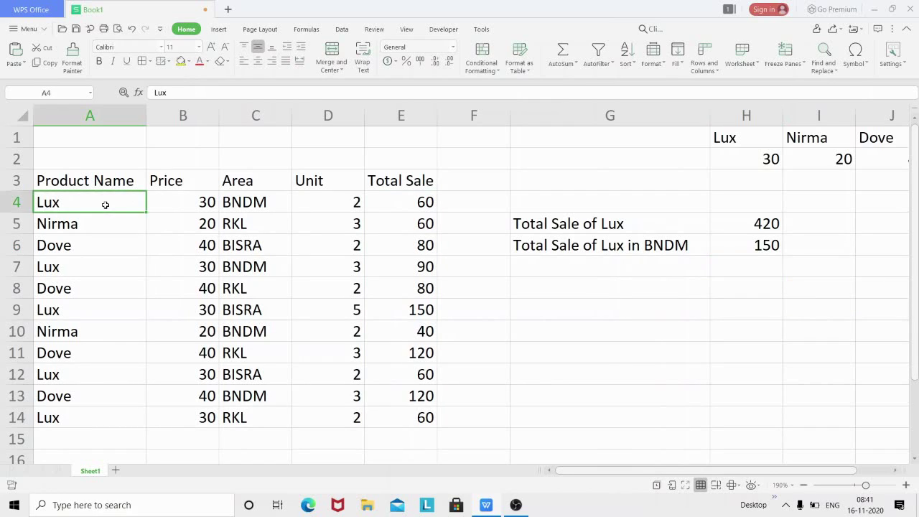
pyautogui.click(463, 203)
pyautogui.write('60')
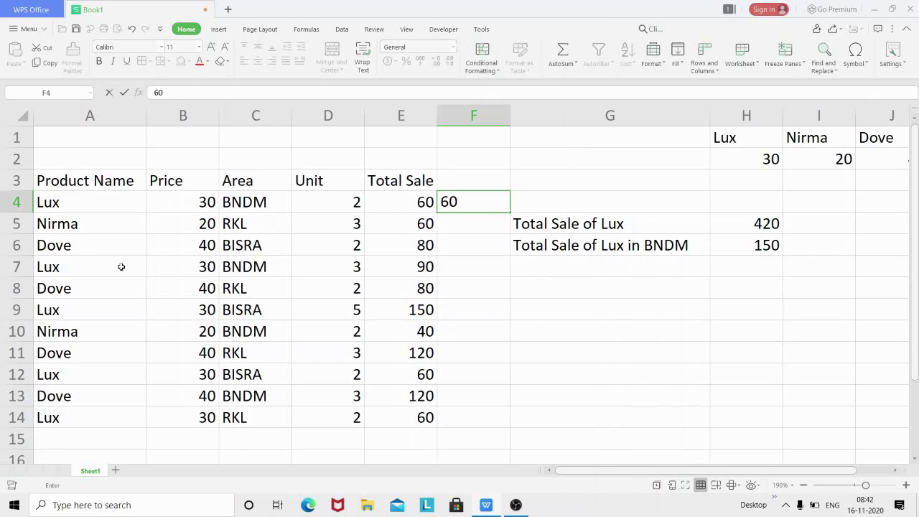
pyautogui.click(473, 264)
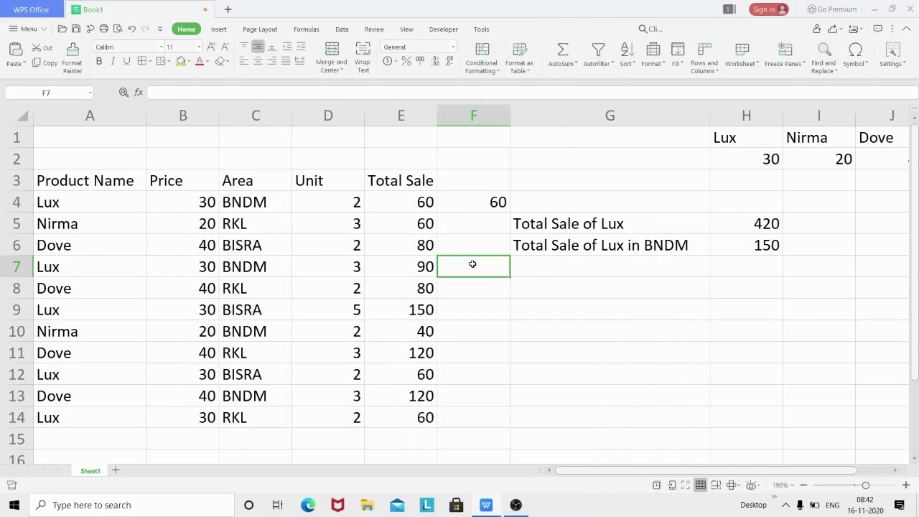
pyautogui.write('90')
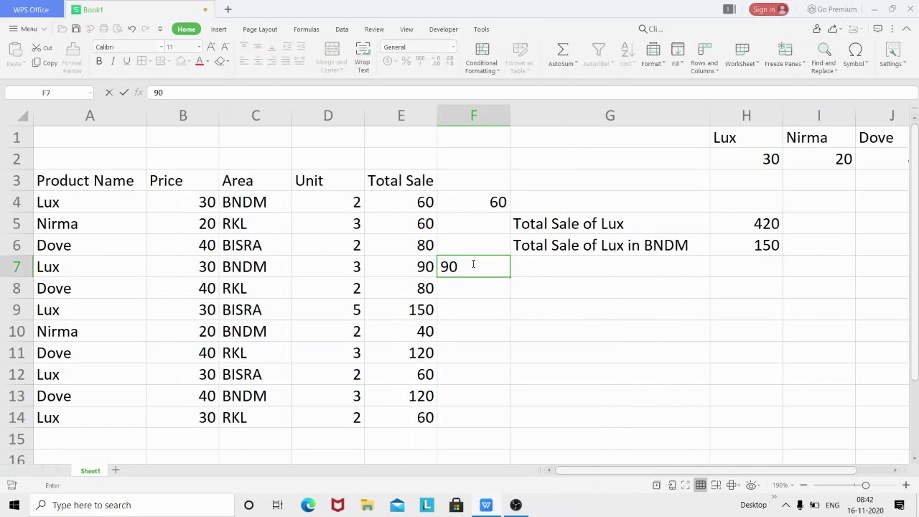
pyautogui.click(483, 306)
pyautogui.write('15')
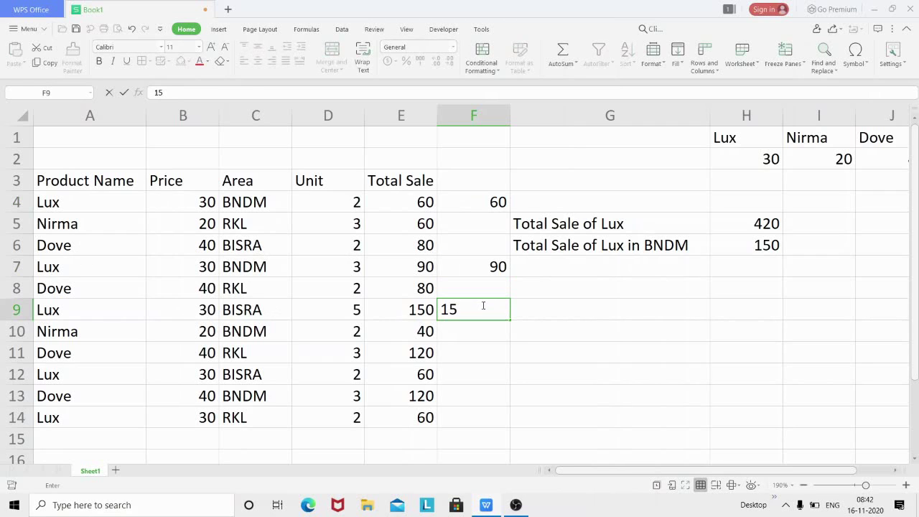
pyautogui.write('9')
pyautogui.press('BackSpace')
pyautogui.write('0')
# Enter the remaining Lux sale amounts in column F, 60 in F12 and 60 in F14.
pyautogui.click(461, 372)
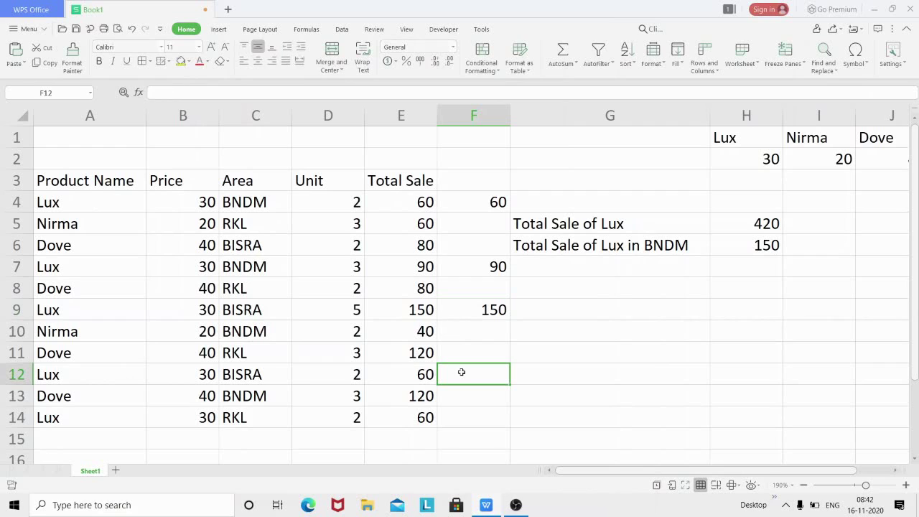
pyautogui.write('60')
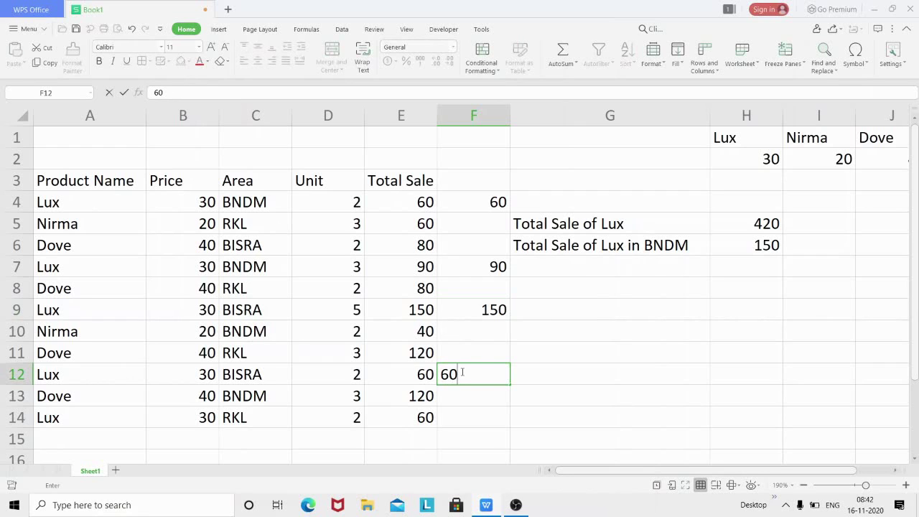
pyautogui.click(470, 417)
pyautogui.write('60')
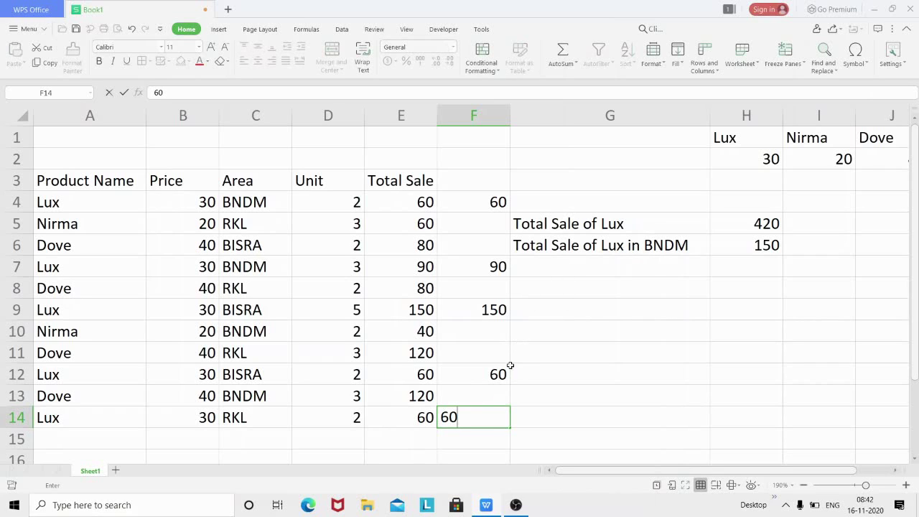
# Total the manually entered Lux amounts in F15 with a SUM formula over F4:F14.
pyautogui.click(472, 439)
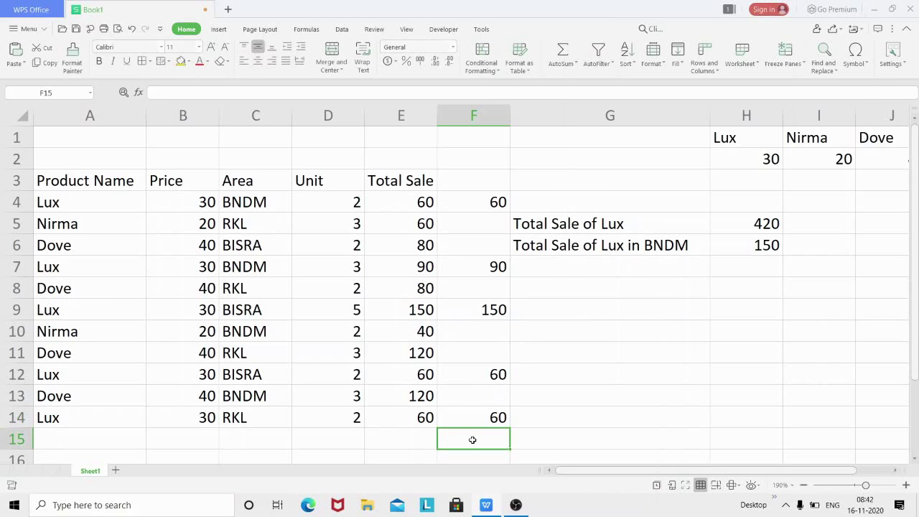
pyautogui.write('=')
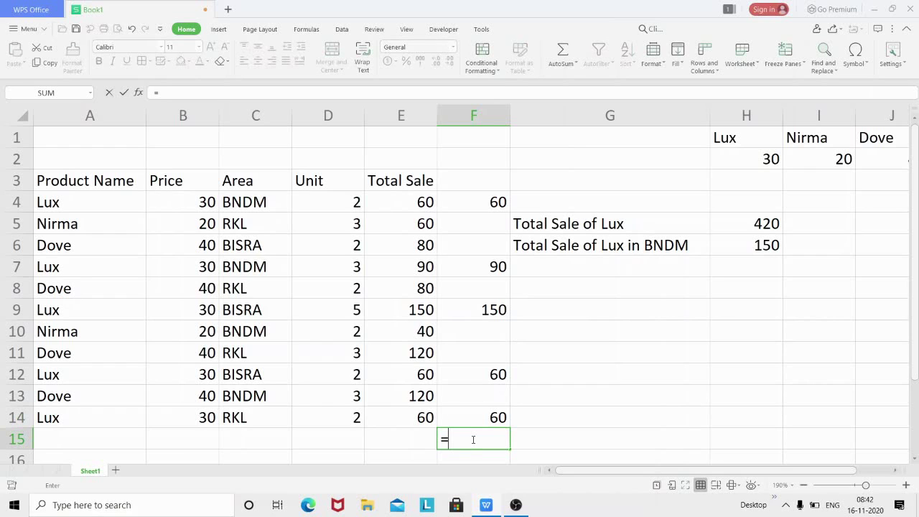
pyautogui.write('sum')
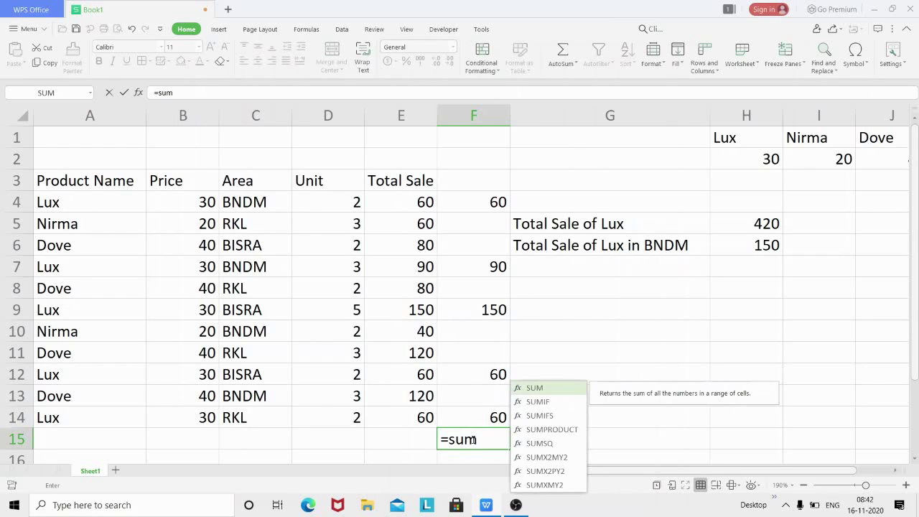
pyautogui.write('(')
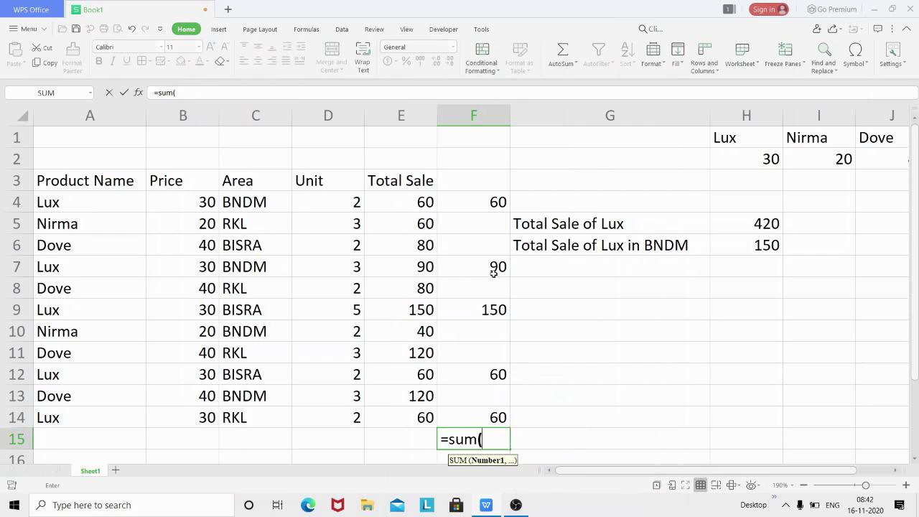
pyautogui.moveTo(483, 202); pyautogui.dragTo(473, 417)
pyautogui.press('Return')
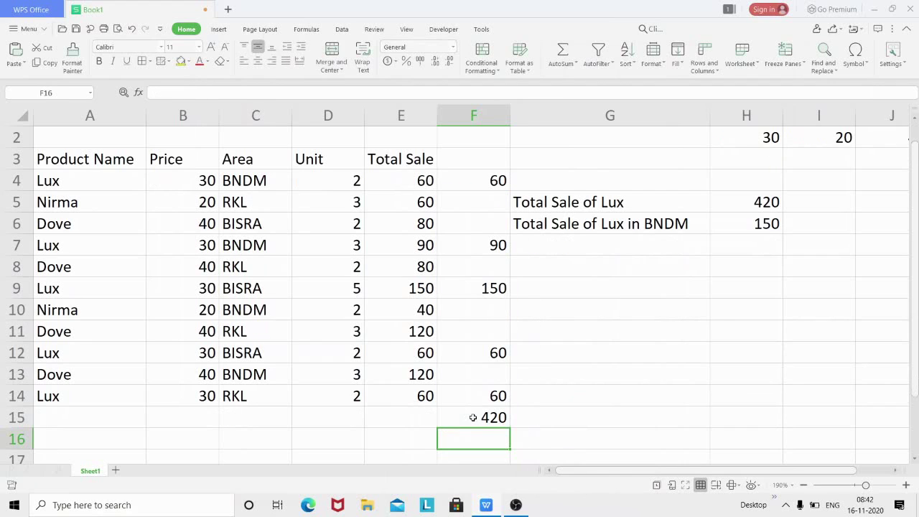
pyautogui.click(485, 418)
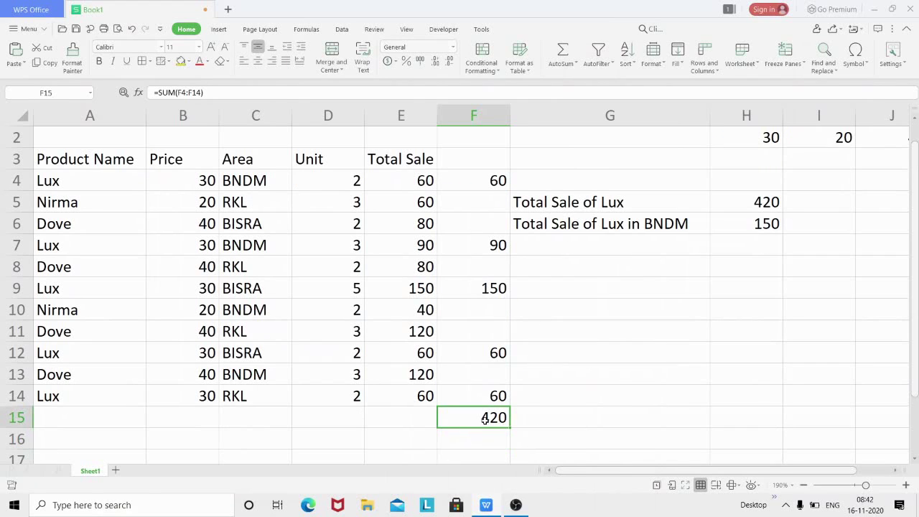
# Review the SUMIF formula in H5 and the SUMIFS formula in H6 with their highlighted ranges, leaving both unedited.
pyautogui.doubleClick(752, 201)
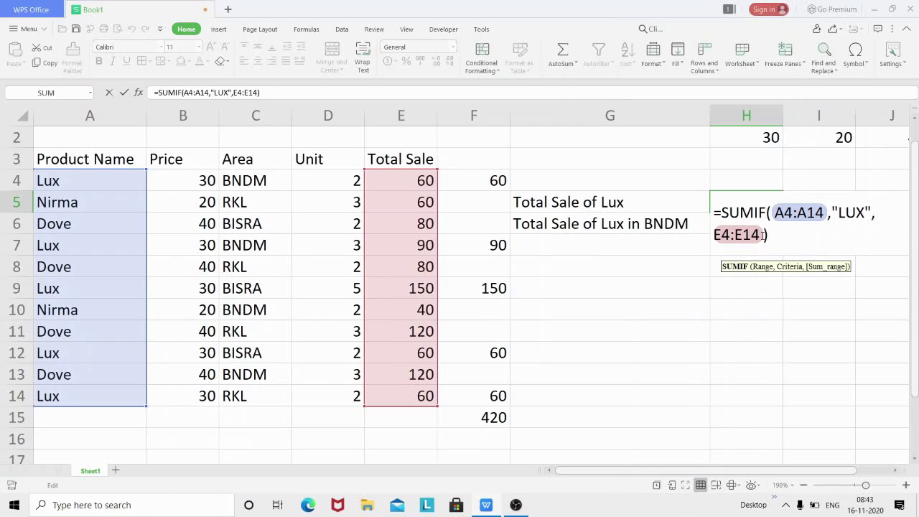
pyautogui.press('Return')
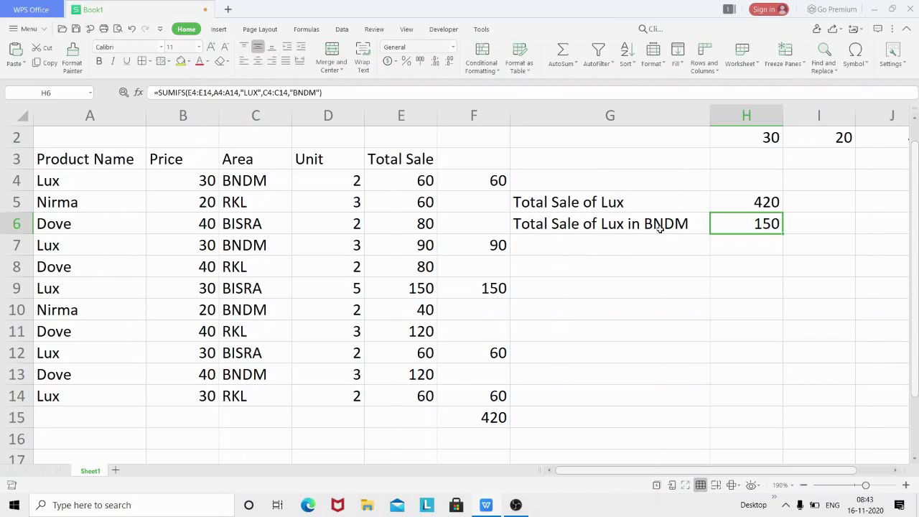
pyautogui.doubleClick(736, 223)
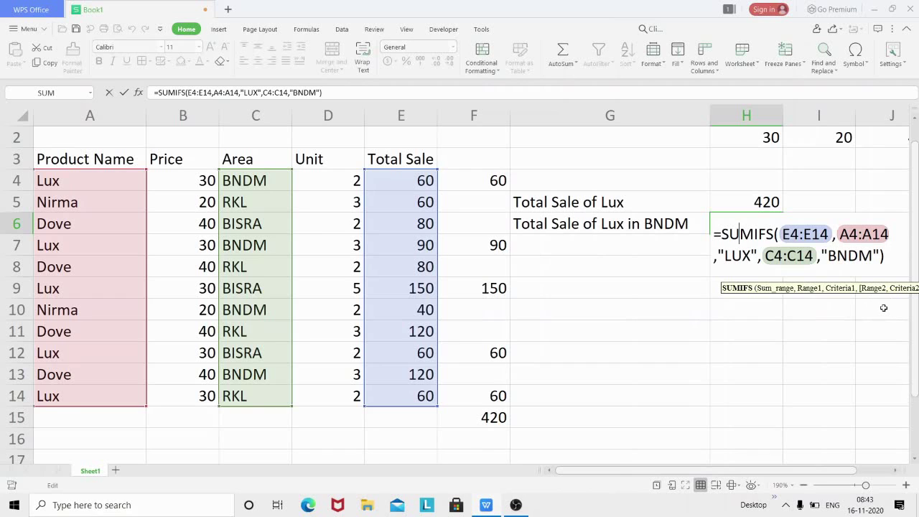
pyautogui.press('Return')
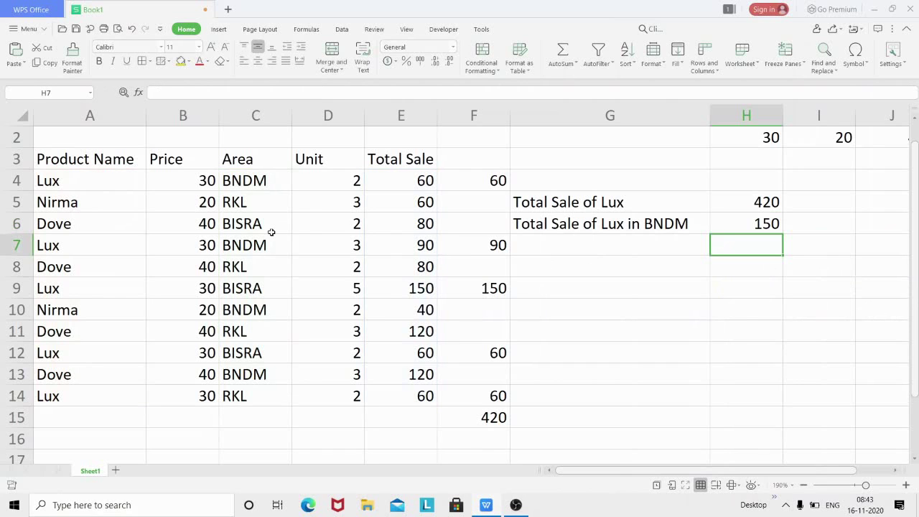
# Check the area of each Lux row and the BNDM sale amounts in E4 and E7 against the SUMIFS total in H6.
pyautogui.click(100, 185)
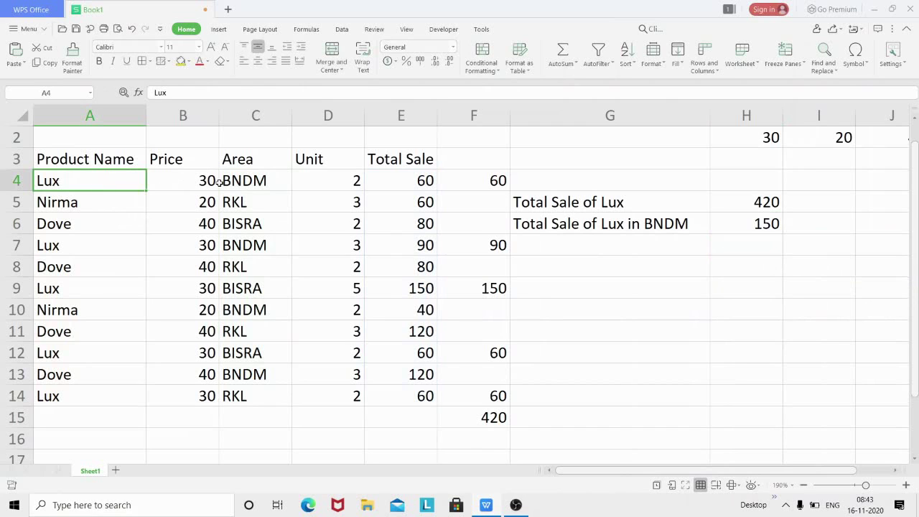
pyautogui.click(246, 180)
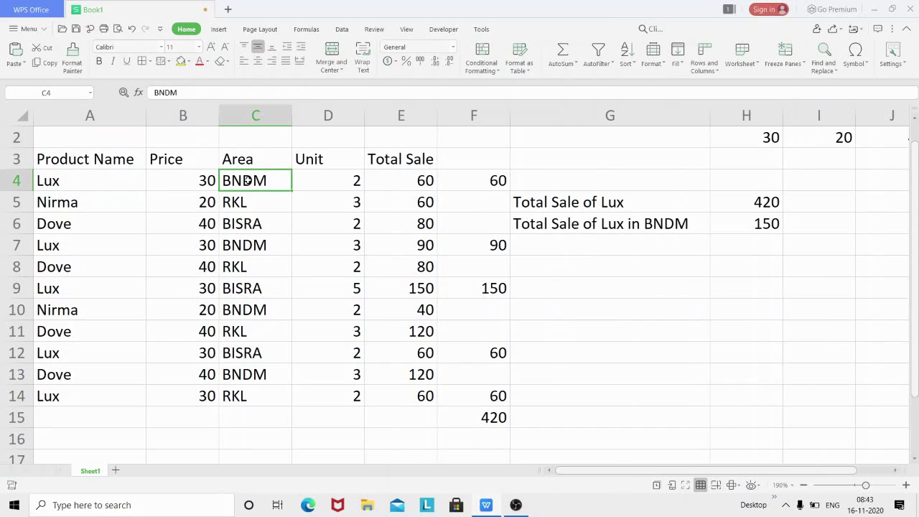
pyautogui.click(417, 176)
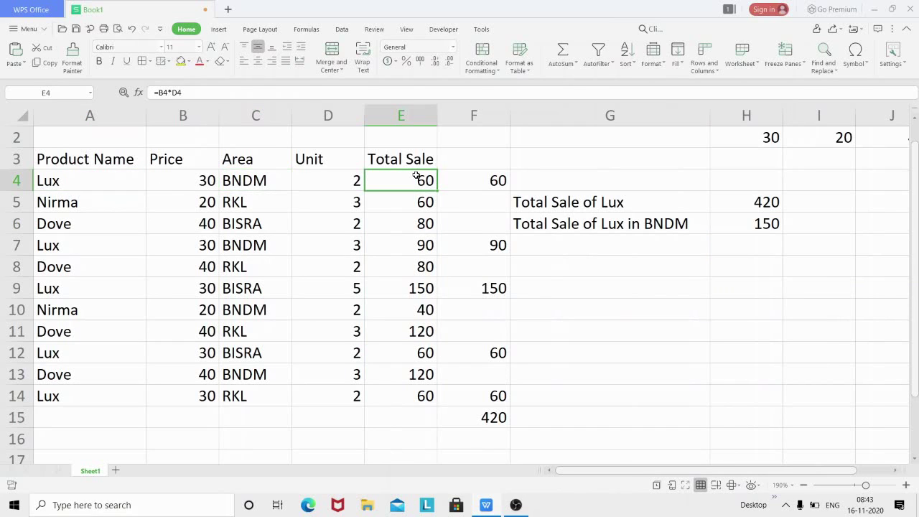
pyautogui.click(48, 245)
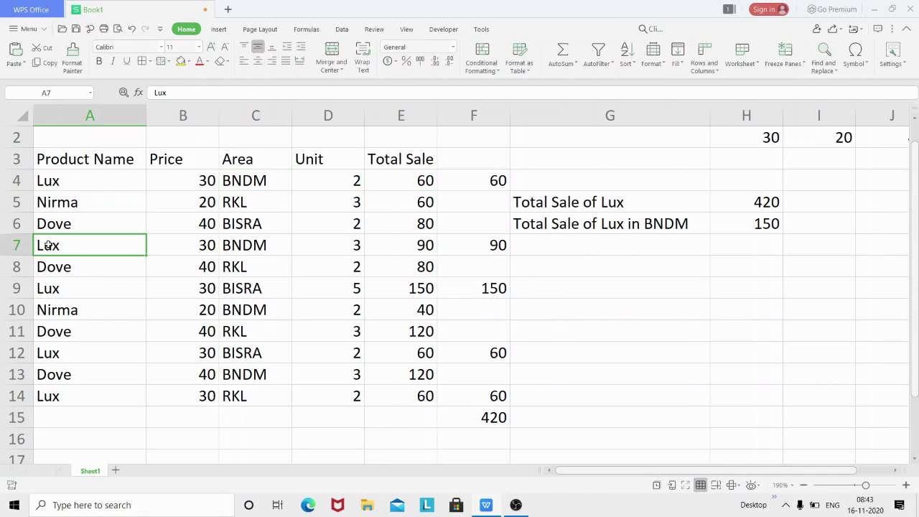
pyautogui.click(257, 245)
pyautogui.click(427, 244)
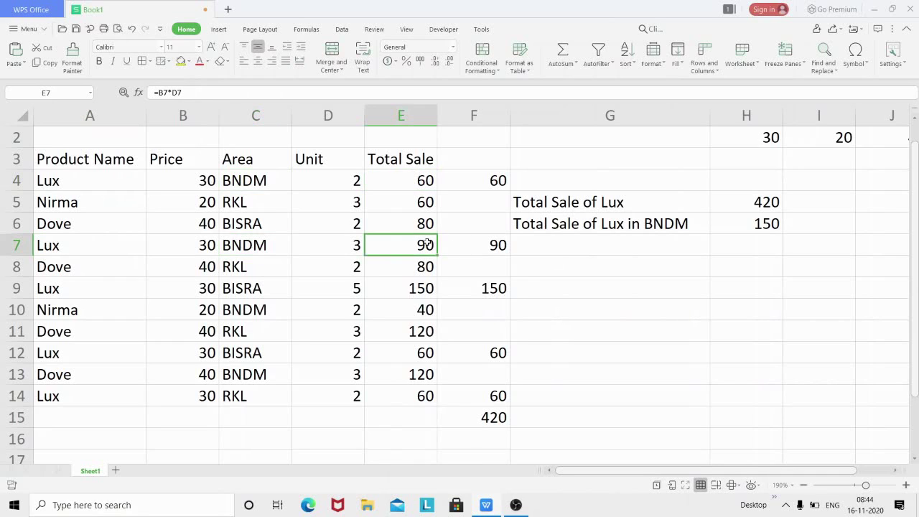
pyautogui.click(111, 288)
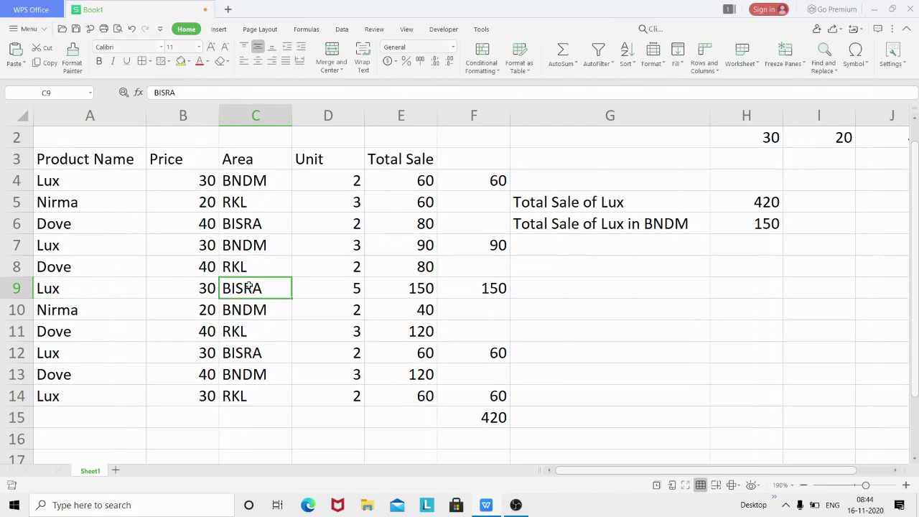
pyautogui.click(55, 353)
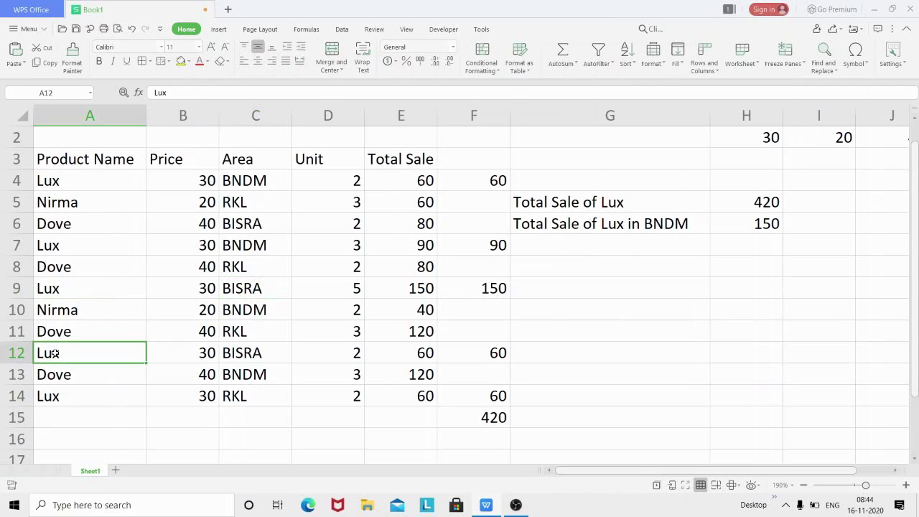
pyautogui.click(242, 357)
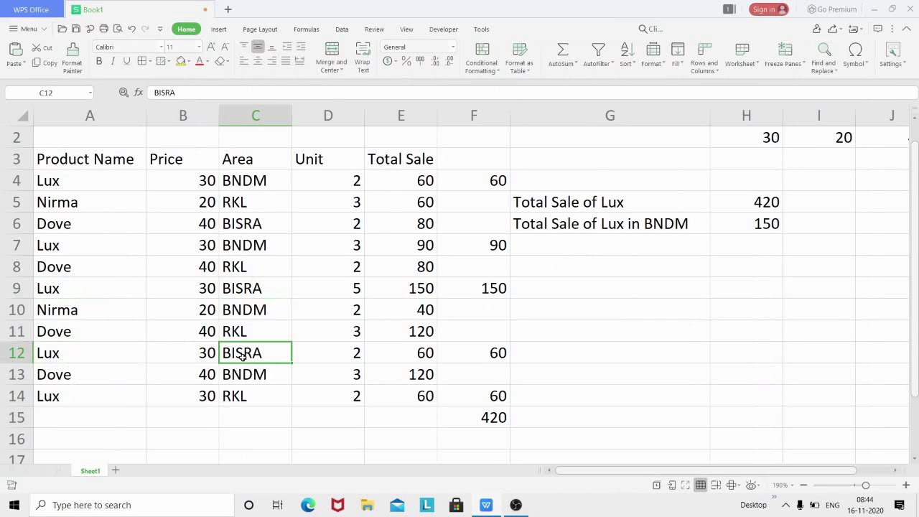
pyautogui.click(64, 401)
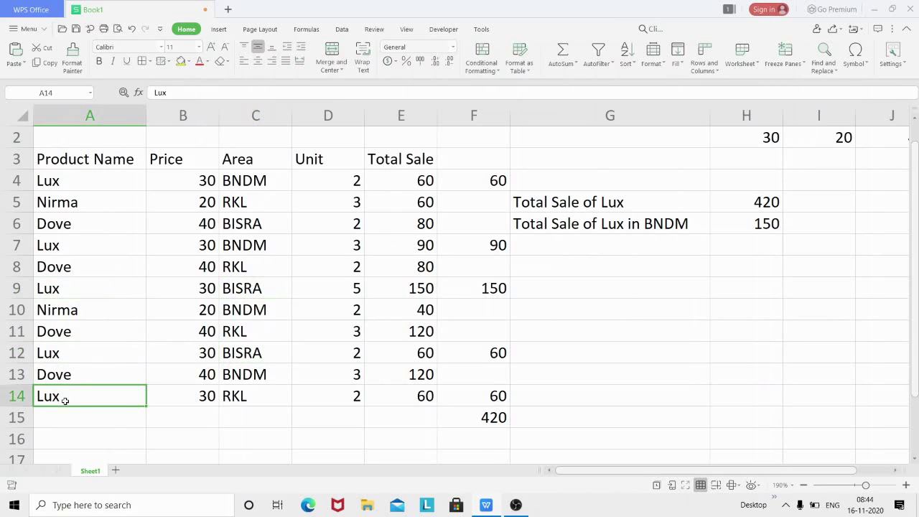
pyautogui.click(238, 395)
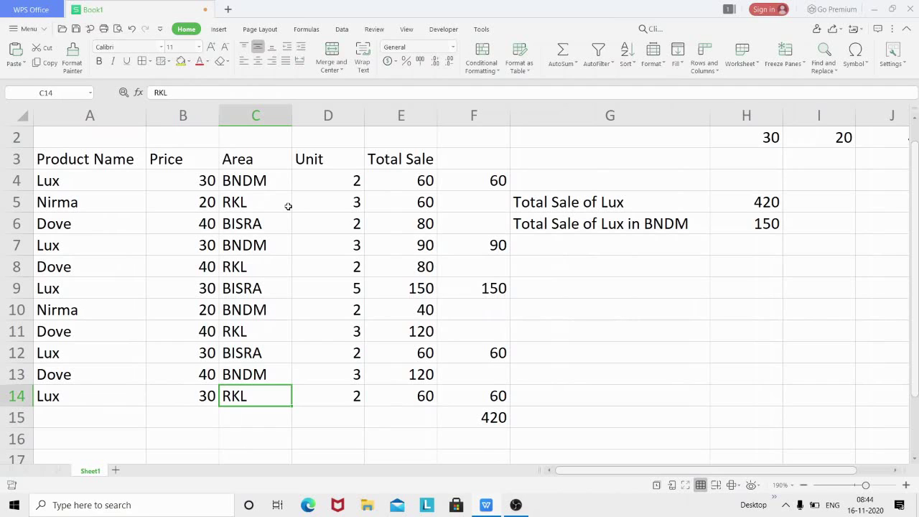
pyautogui.click(767, 221)
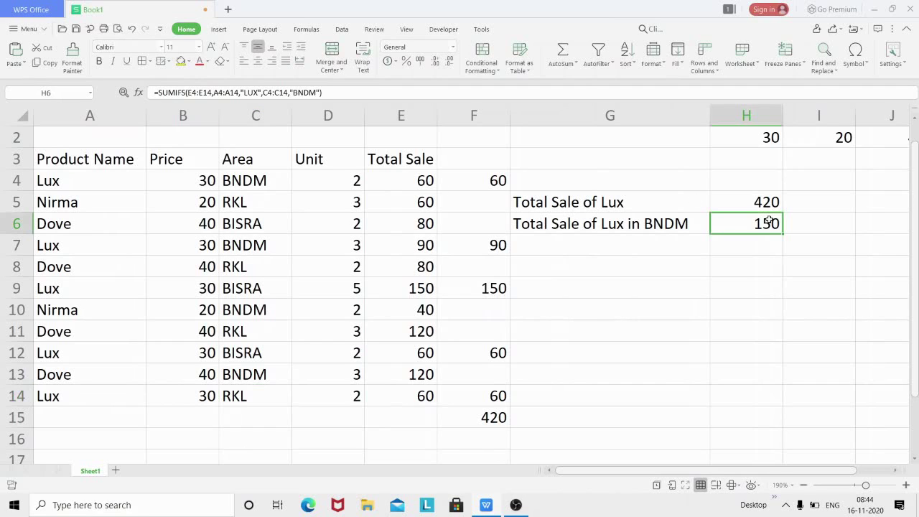